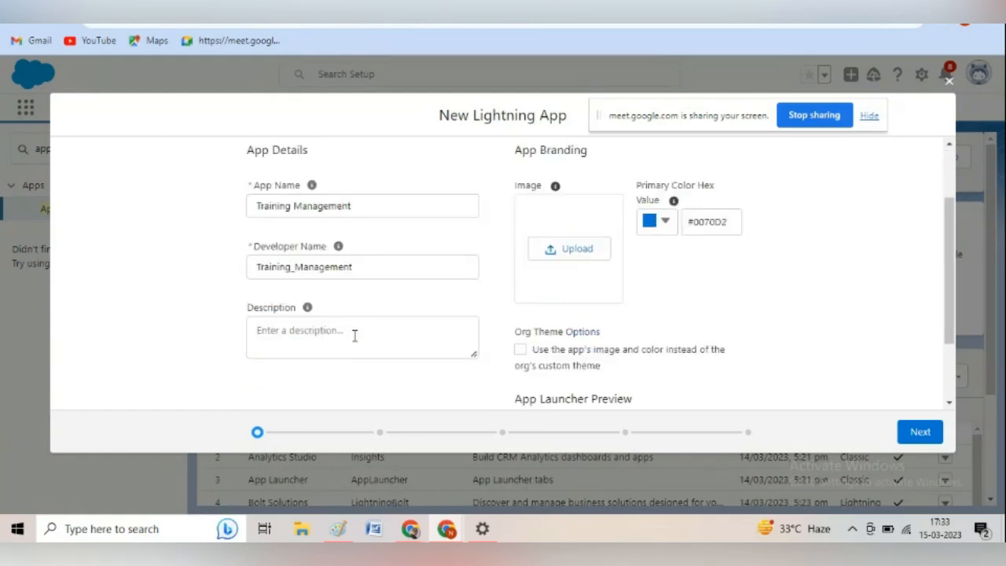
# Enter the app description "It is an application that will give information about trainers and Candidates.".
pyautogui.click(353, 332)
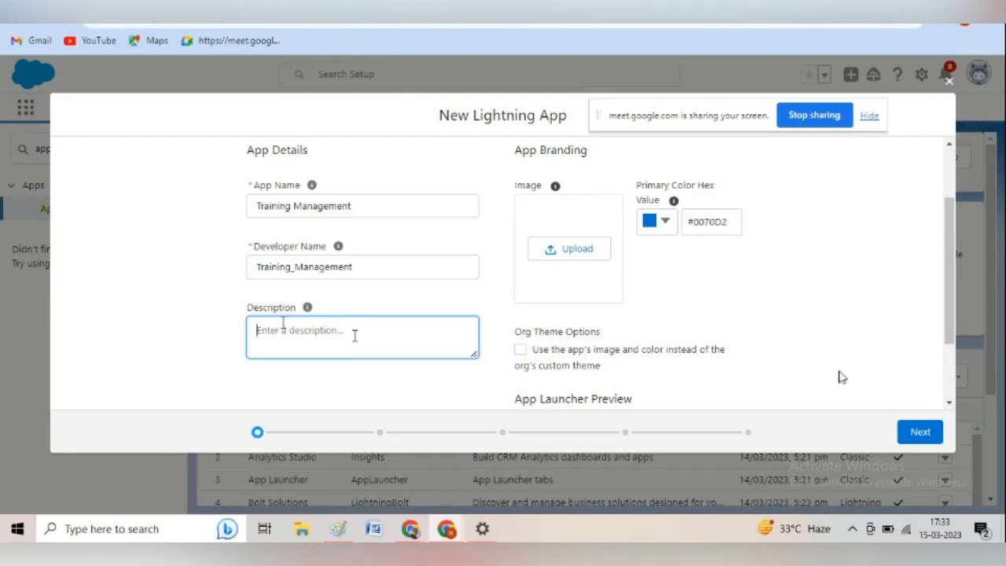
pyautogui.moveTo(310, 308)
pyautogui.write('It is an application that will ')
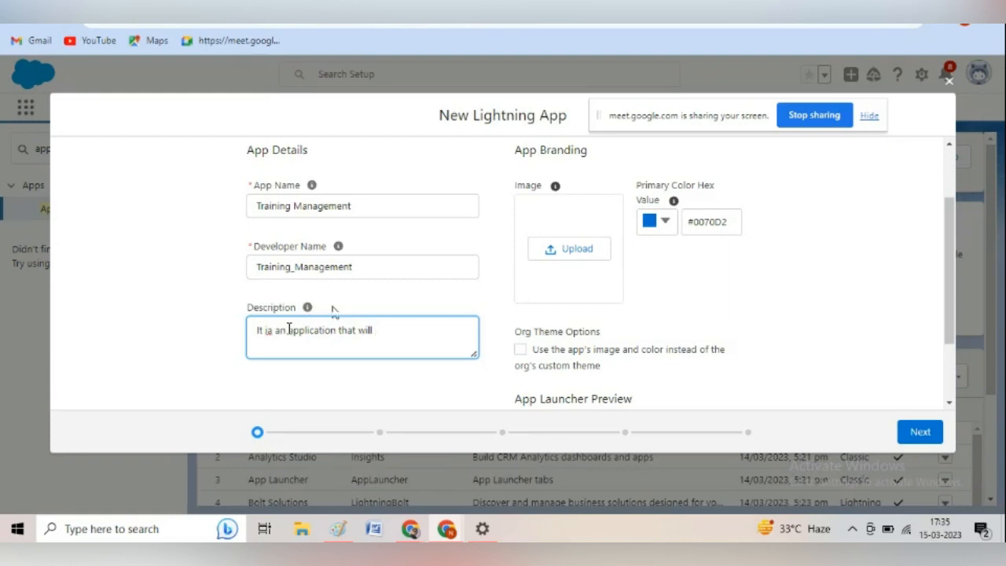
pyautogui.write('give information abou')
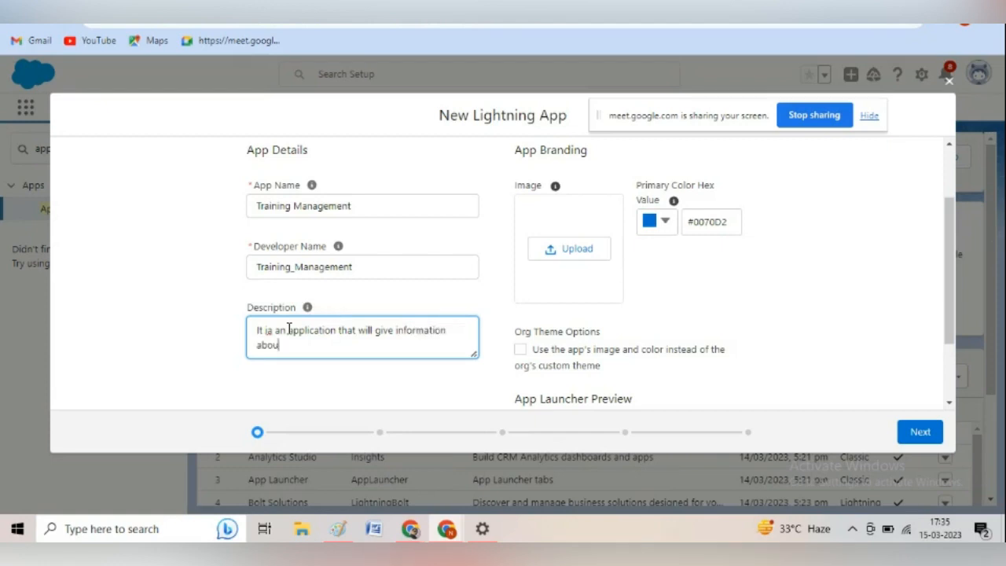
pyautogui.write('t trainers')
pyautogui.write('and Candidates.')
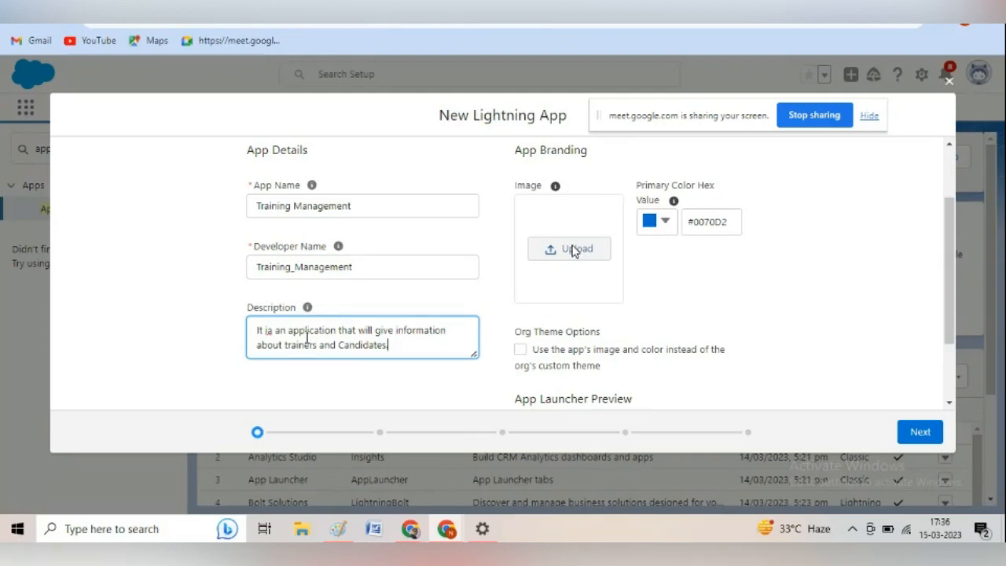
# Upload the picture "ins." from the Desktop folder as the app's branding image.
pyautogui.click(572, 249)
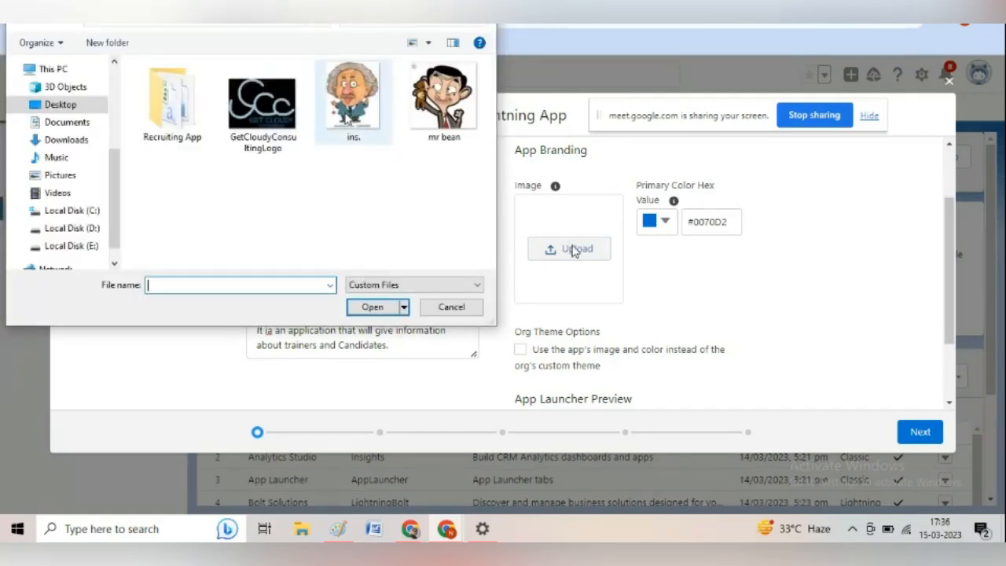
pyautogui.click(347, 116)
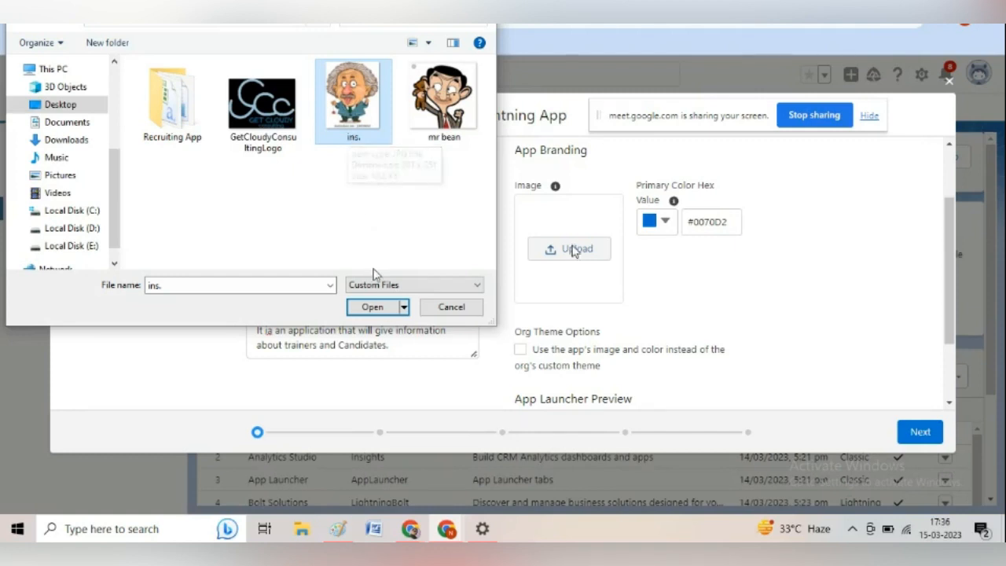
pyautogui.click(376, 309)
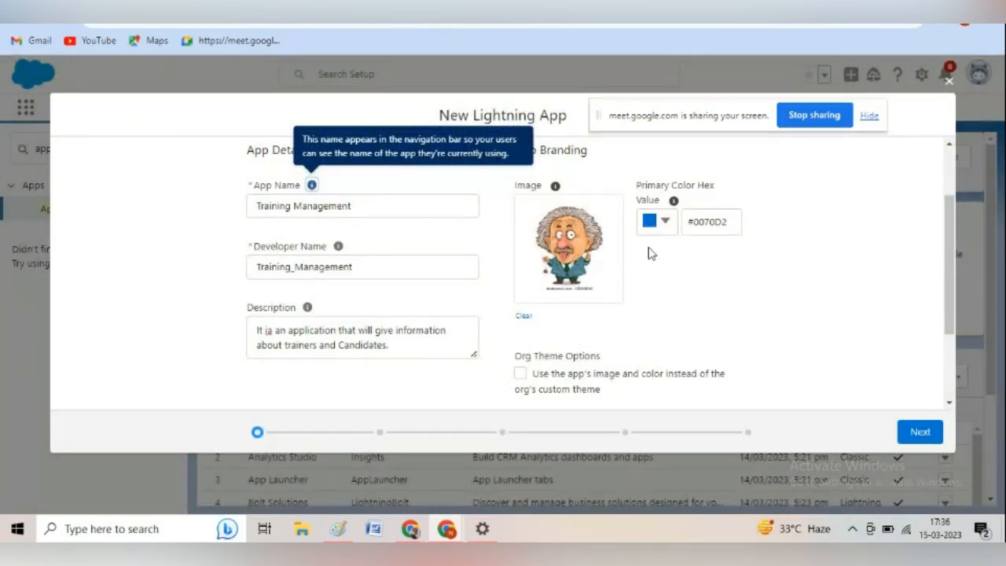
# Keep the default app options and utility items, and continue to choosing the navigation items.
pyautogui.click(918, 433)
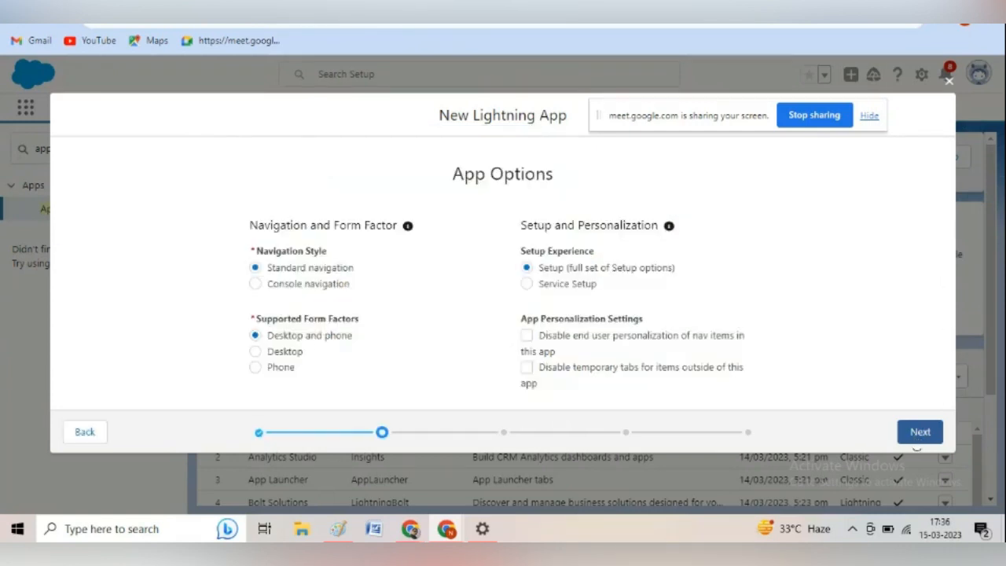
pyautogui.click(916, 439)
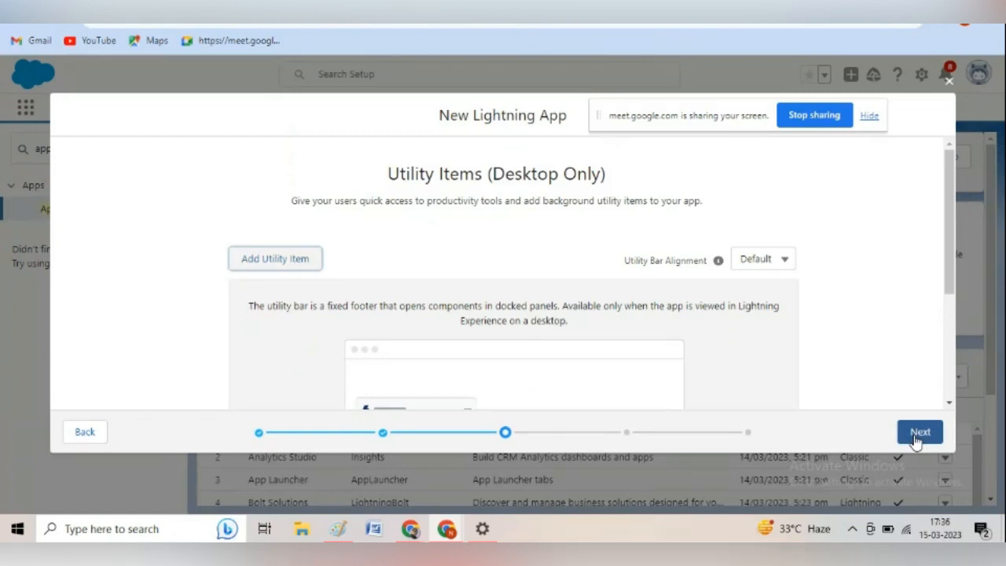
pyautogui.click(917, 433)
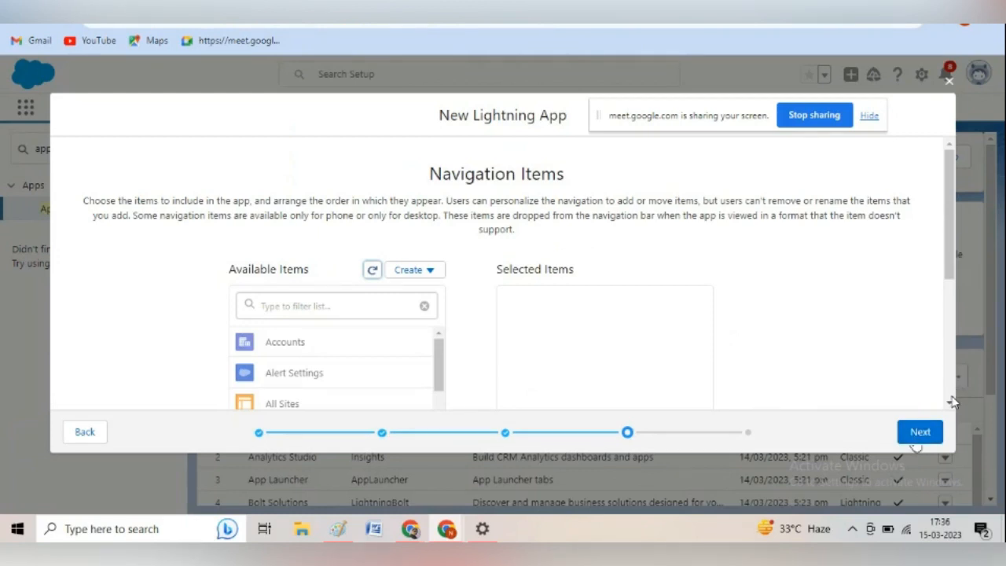
# Try adding Accounts to the app's selected navigation items, and remove it again.
pyautogui.scroll(-2, 952, 403)
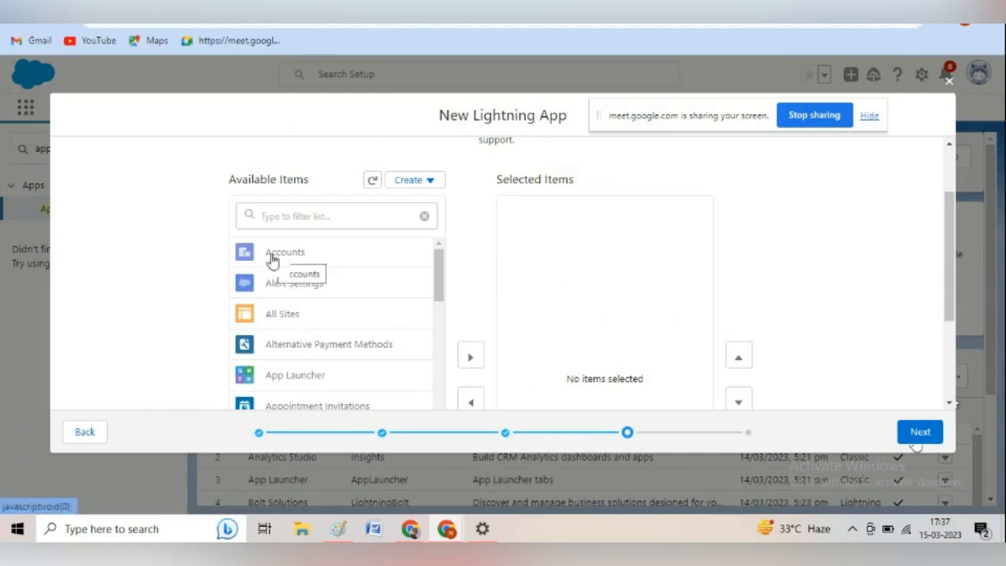
pyautogui.scroll(-2, 271, 259)
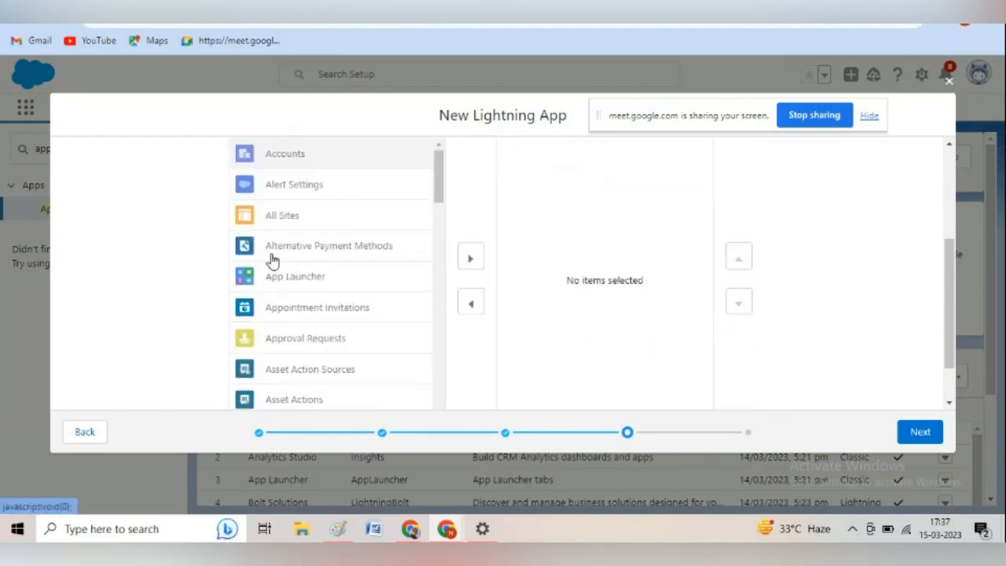
pyautogui.click(462, 262)
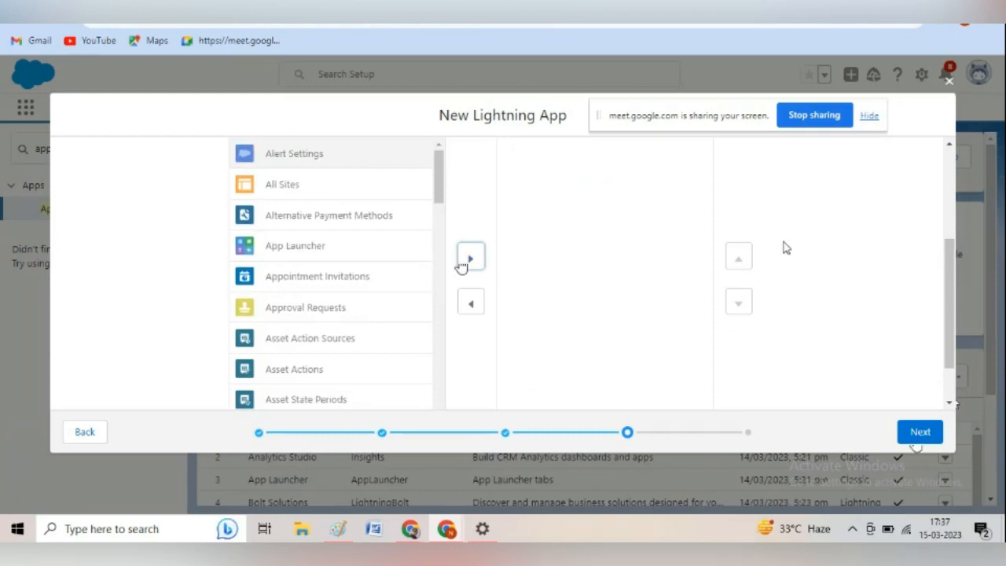
pyautogui.scroll(2, 949, 149)
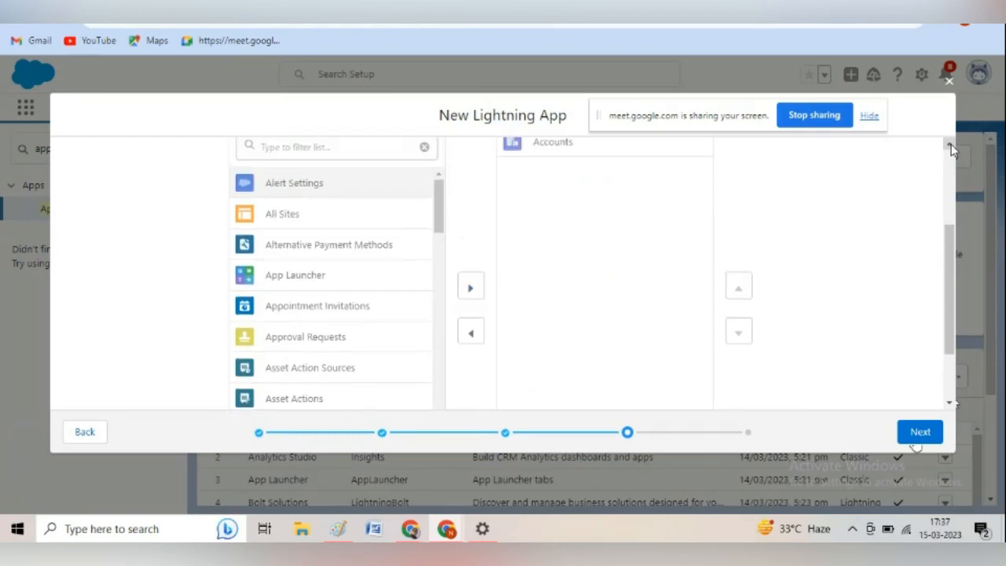
pyautogui.scroll(-1, 617, 213)
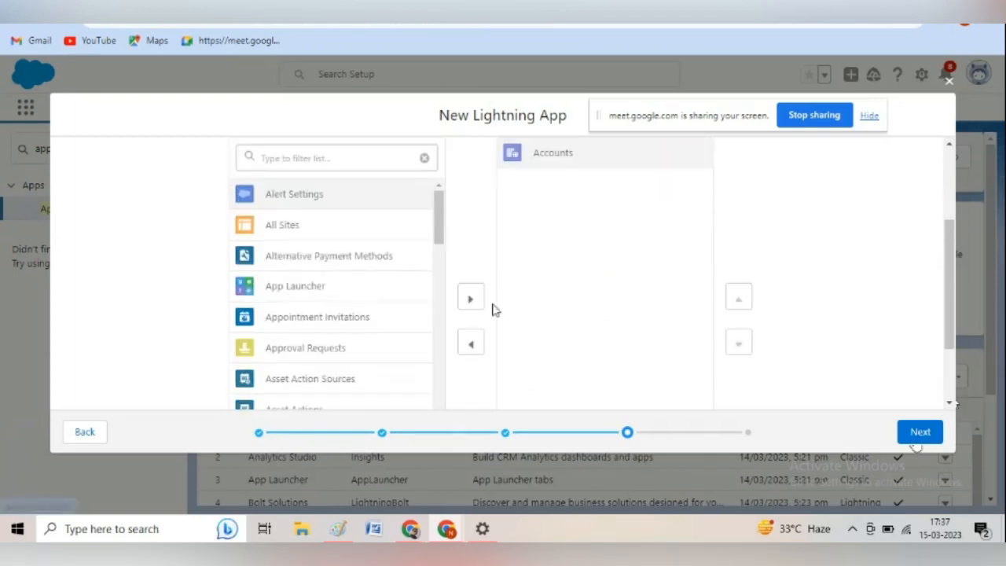
pyautogui.click(471, 344)
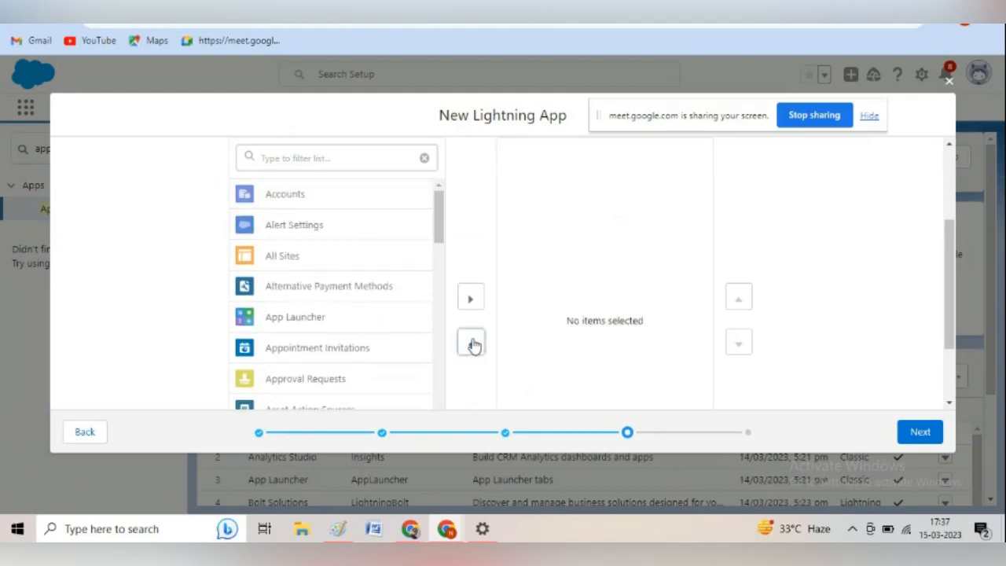
# Give the System Administrator profile access to the app, and save the new Lightning app.
pyautogui.click(921, 430)
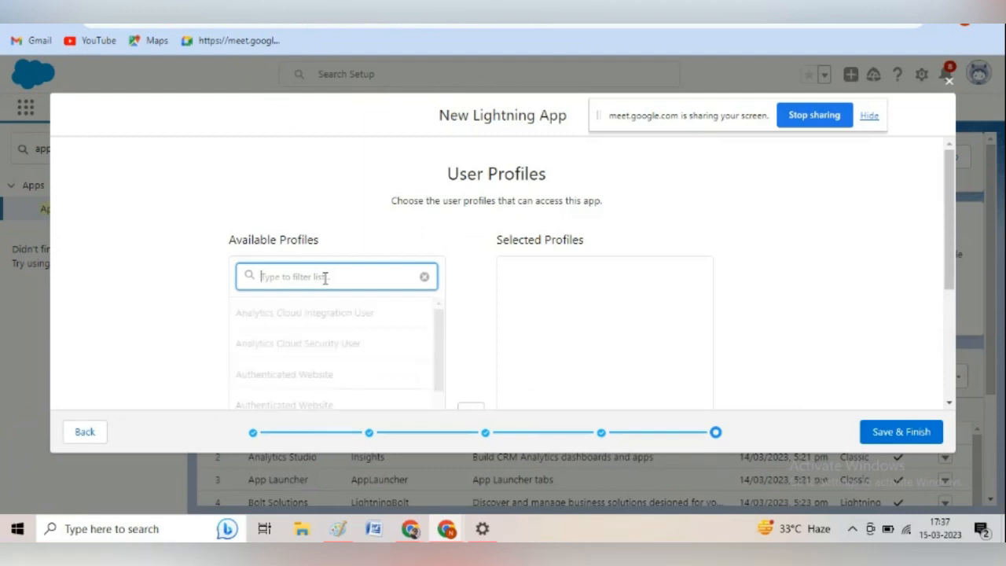
pyautogui.write('Syste')
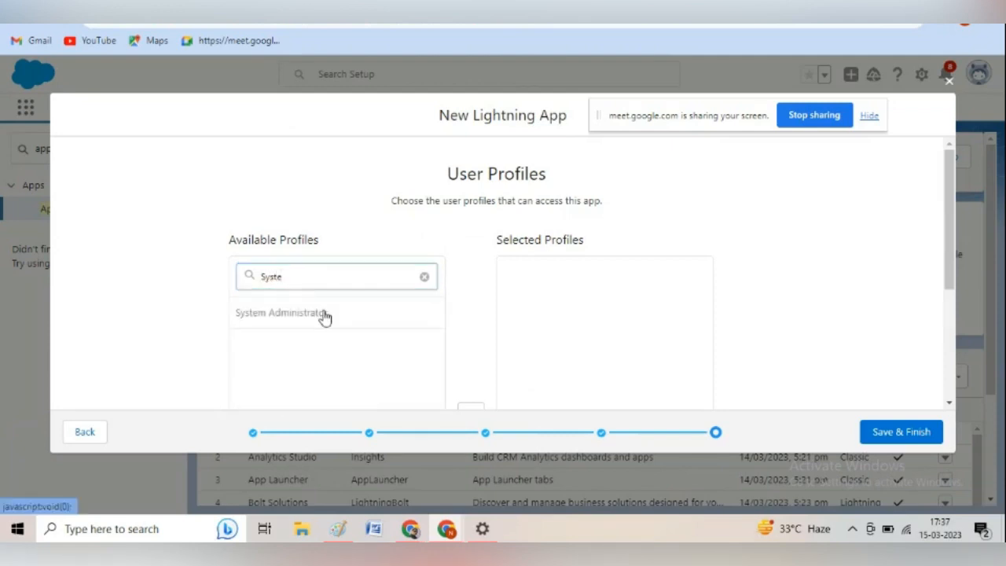
pyautogui.scroll(-2, 325, 316)
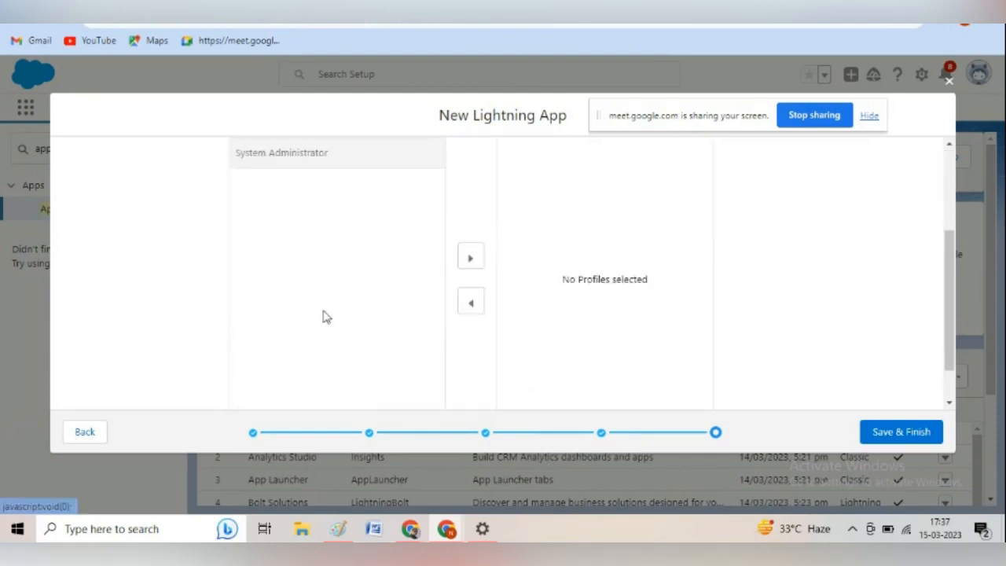
pyautogui.click(470, 262)
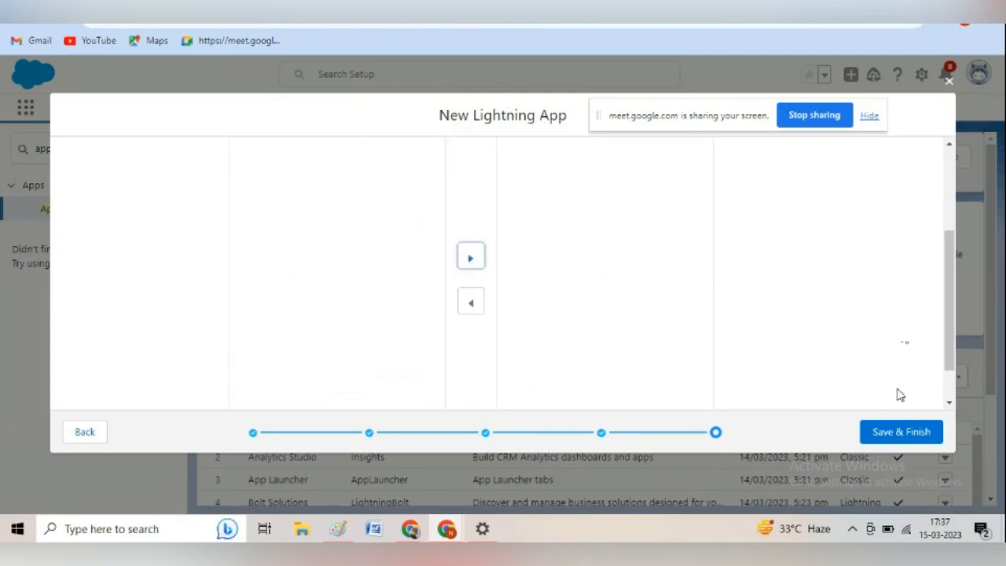
pyautogui.click(901, 432)
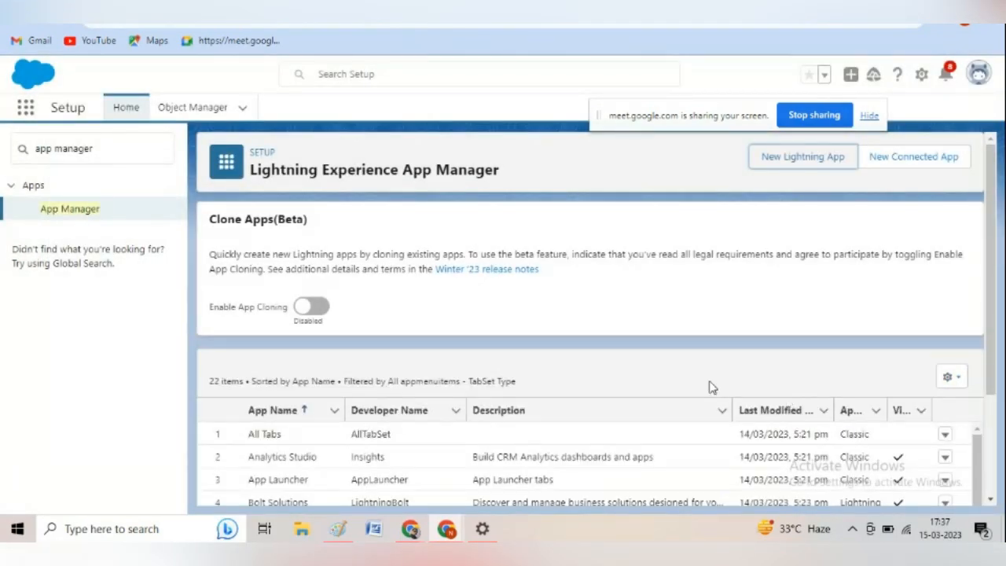
# Find Training Management in the App Manager list and open that app through the App Launcher's full list.
pyautogui.scroll(-5, 916, 467)
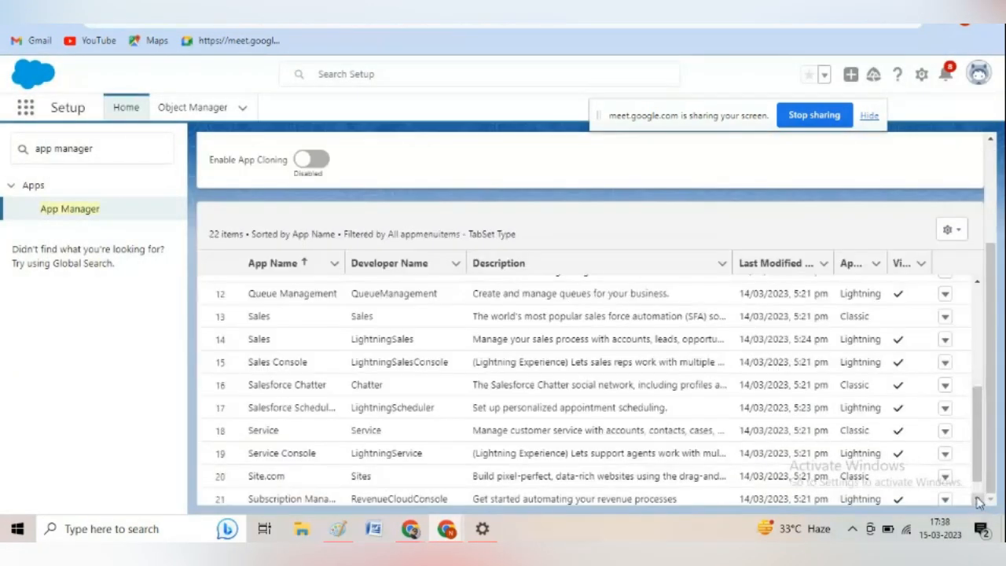
pyautogui.click(977, 499)
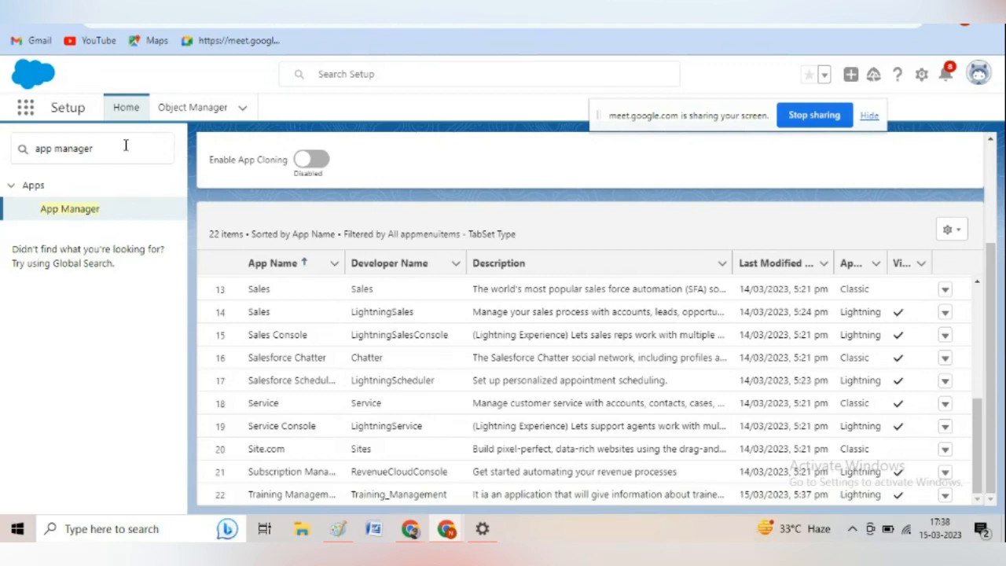
pyautogui.click(26, 111)
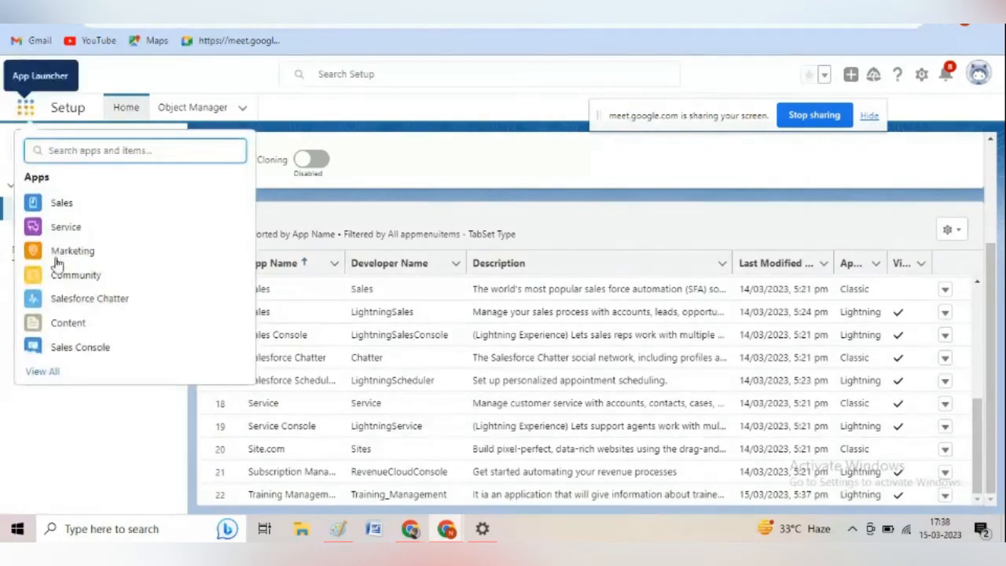
pyautogui.click(48, 375)
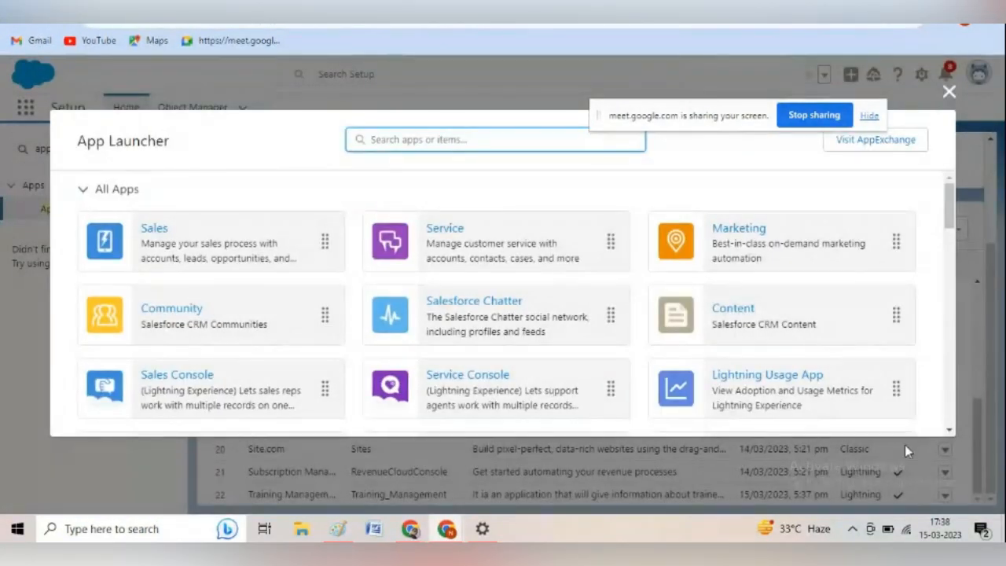
pyautogui.click(950, 430)
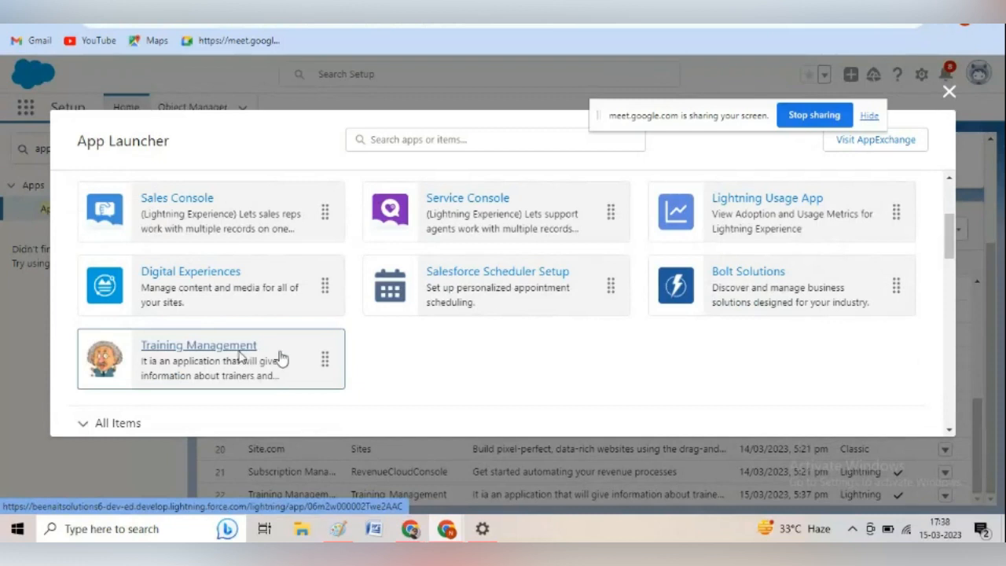
pyautogui.click(240, 357)
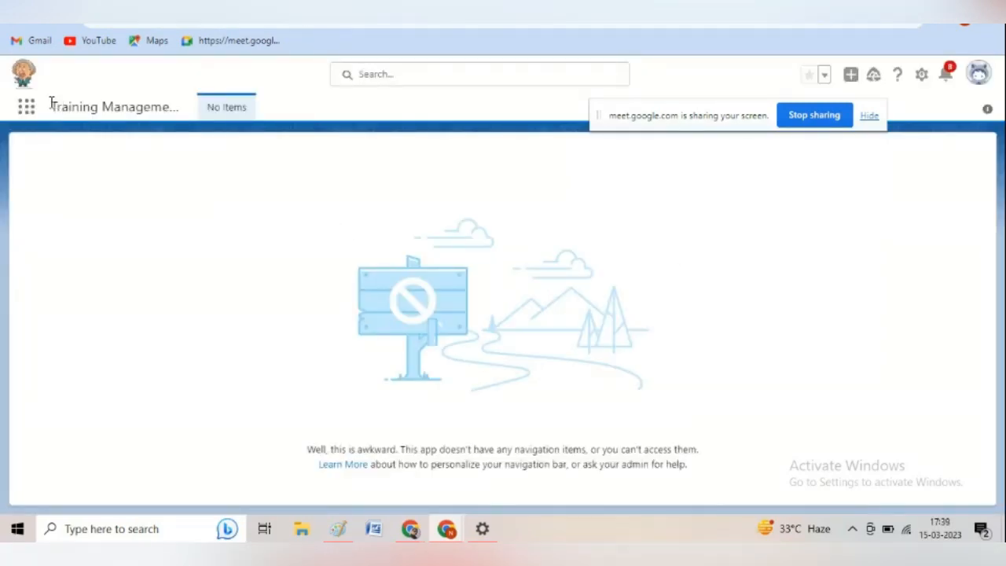
pyautogui.moveTo(49, 107); pyautogui.dragTo(180, 122)
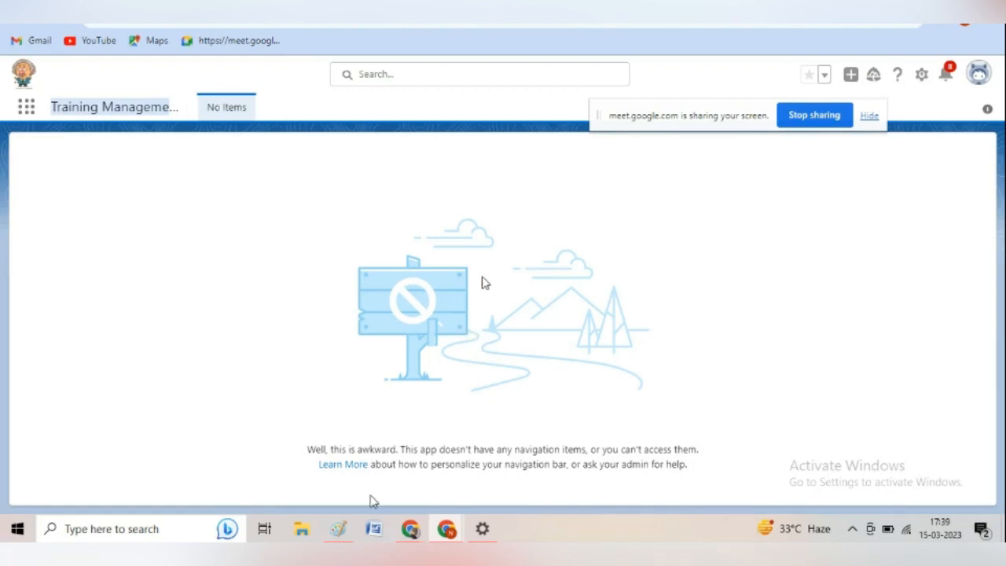
# Switch to Paint to review the Training Management diagram with its Trainers table, and return to Salesforce.
pyautogui.click(339, 531)
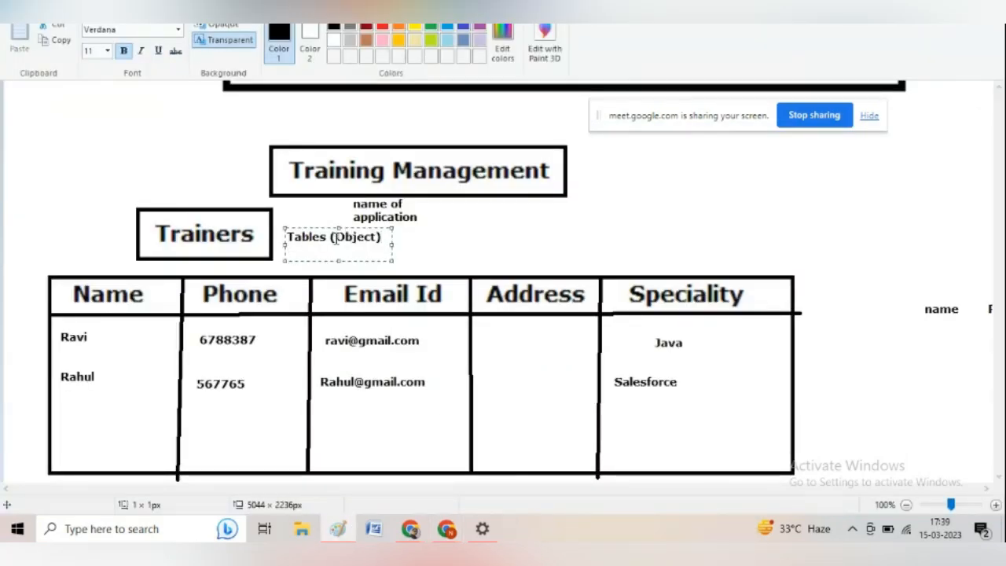
pyautogui.click(420, 241)
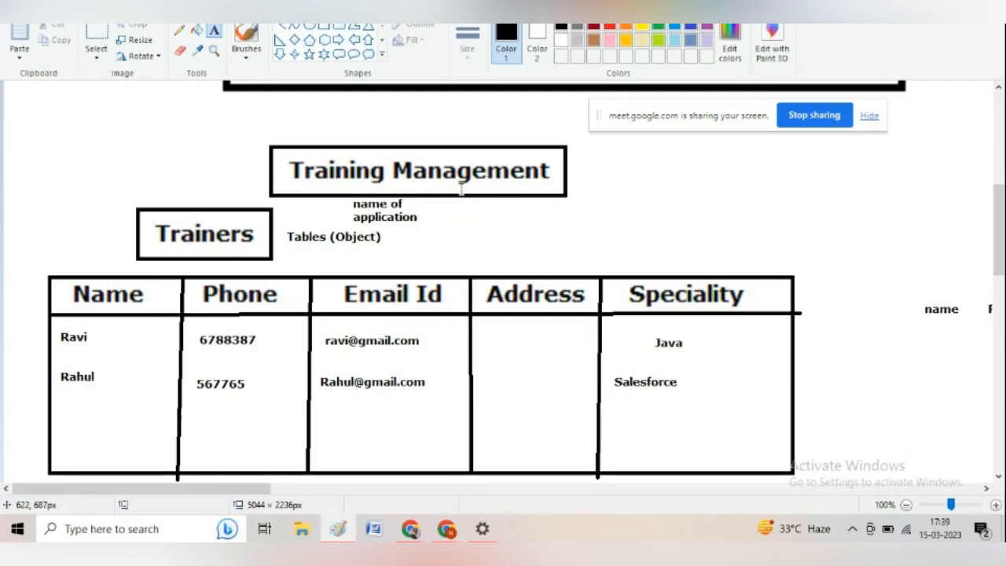
pyautogui.hotkey('alt', 'Tab')
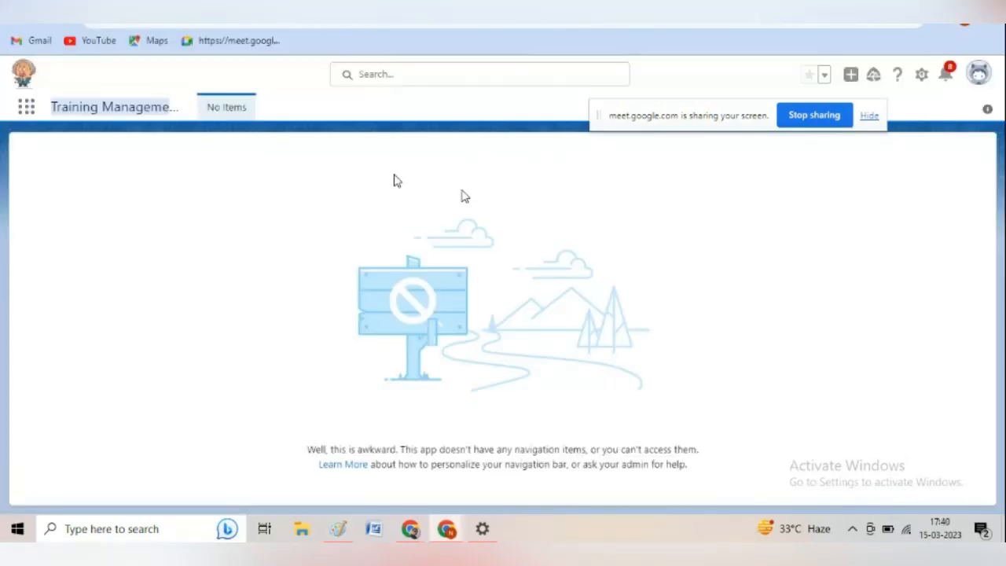
# Move the screen-sharing notice aside and open Setup from the Training Management app.
pyautogui.click(924, 76)
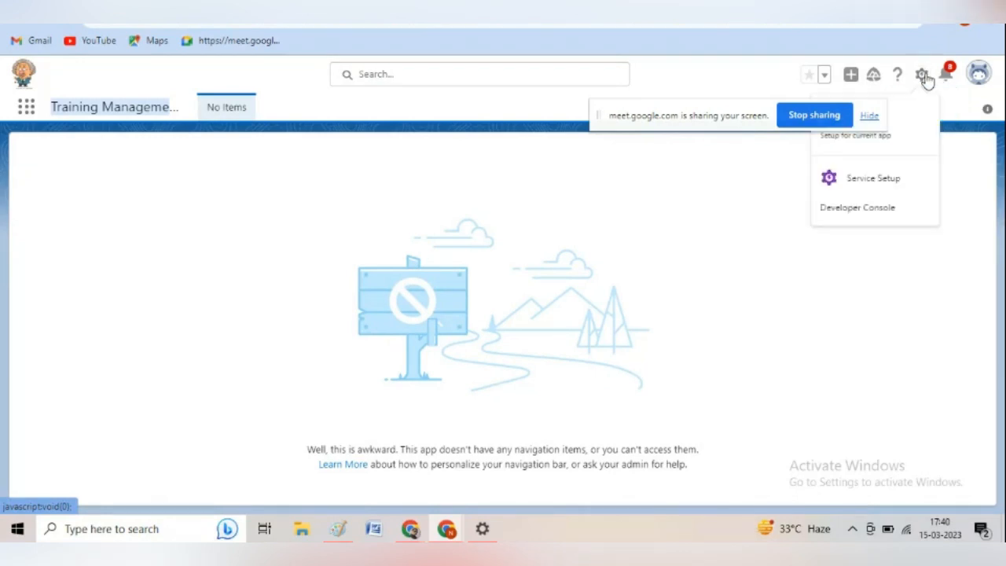
pyautogui.moveTo(741, 117); pyautogui.dragTo(704, 103)
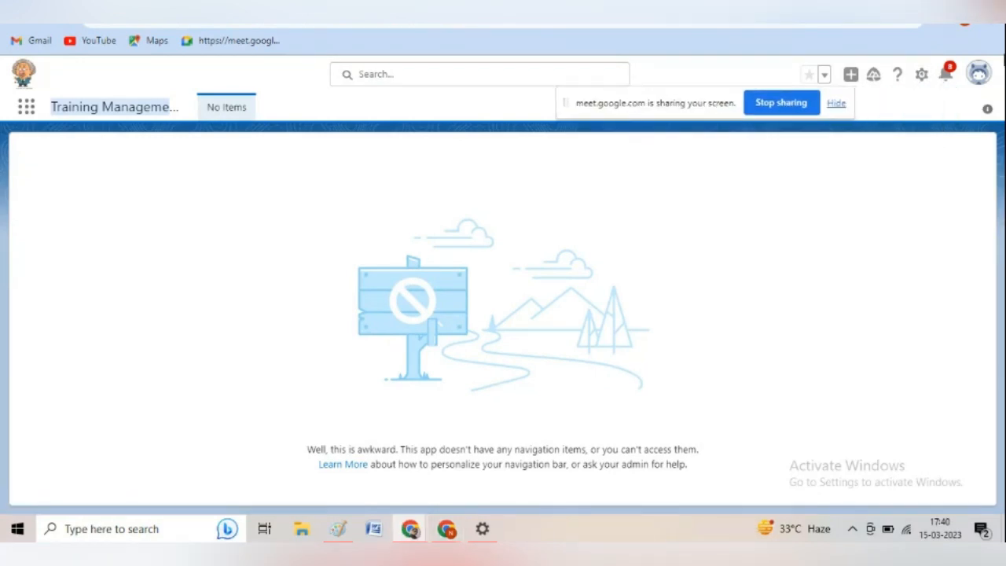
pyautogui.click(922, 75)
pyautogui.click(876, 117)
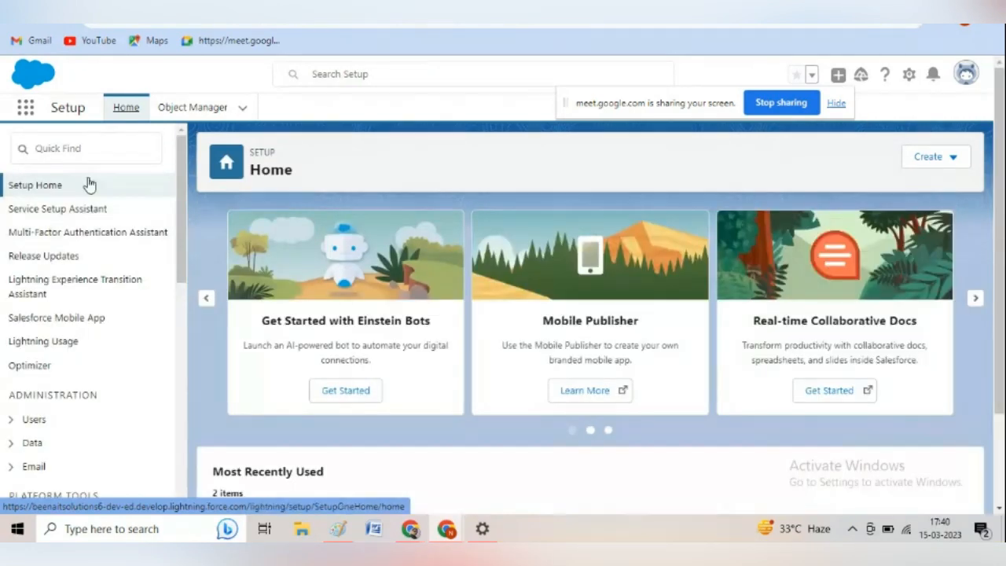
# Search Setup for "Object manager" and open the Object Manager.
pyautogui.click(84, 148)
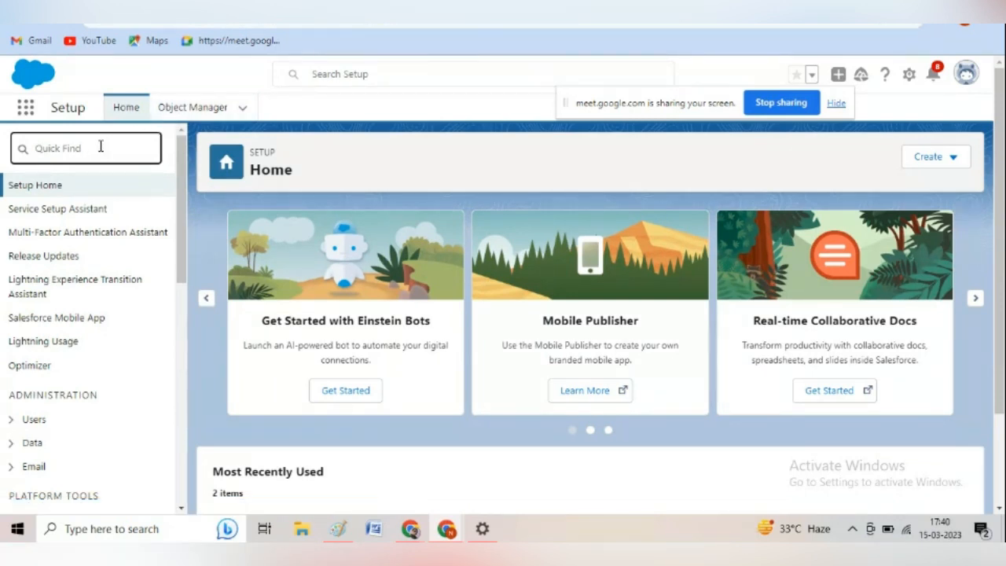
pyautogui.write('o')
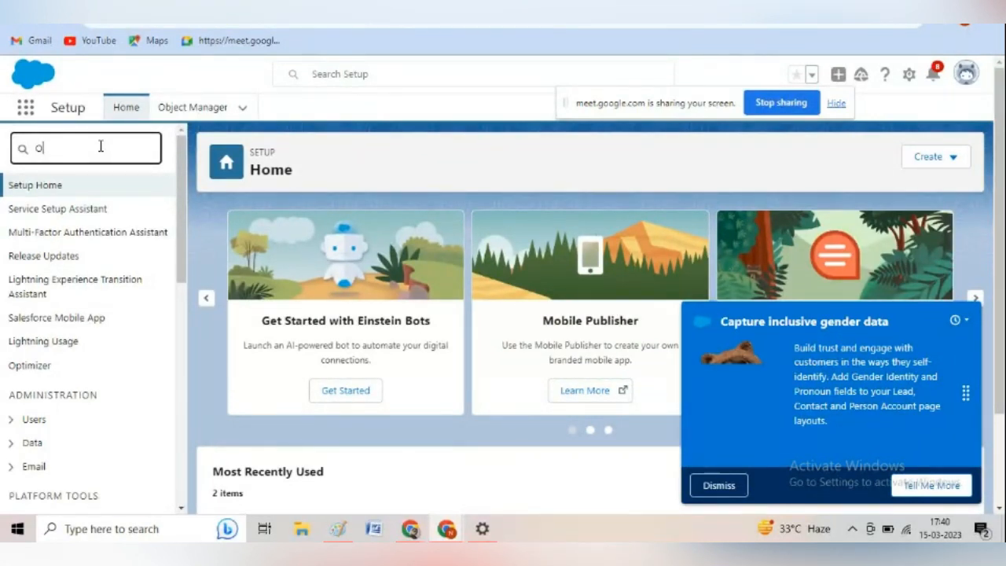
pyautogui.write('bject Manager')
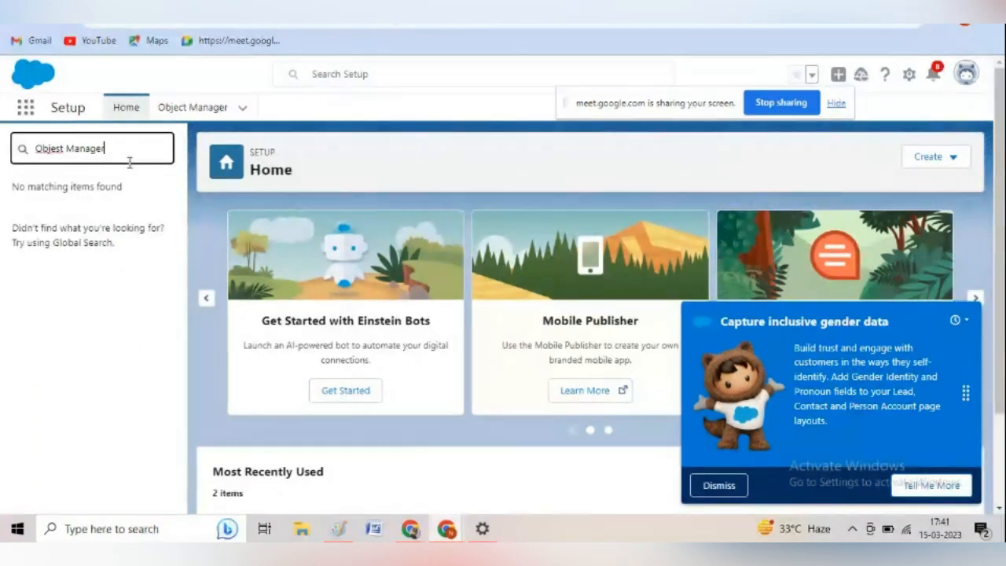
pyautogui.press('BackSpace')
pyautogui.press('BackSpace')
pyautogui.press('BackSpace')
pyautogui.press('BackSpace')
pyautogui.press('BackSpace')
pyautogui.press('BackSpace')
pyautogui.press('BackSpace')
pyautogui.press('BackSpace')
pyautogui.press('BackSpace')
pyautogui.press('BackSpace')
pyautogui.write('ct ')
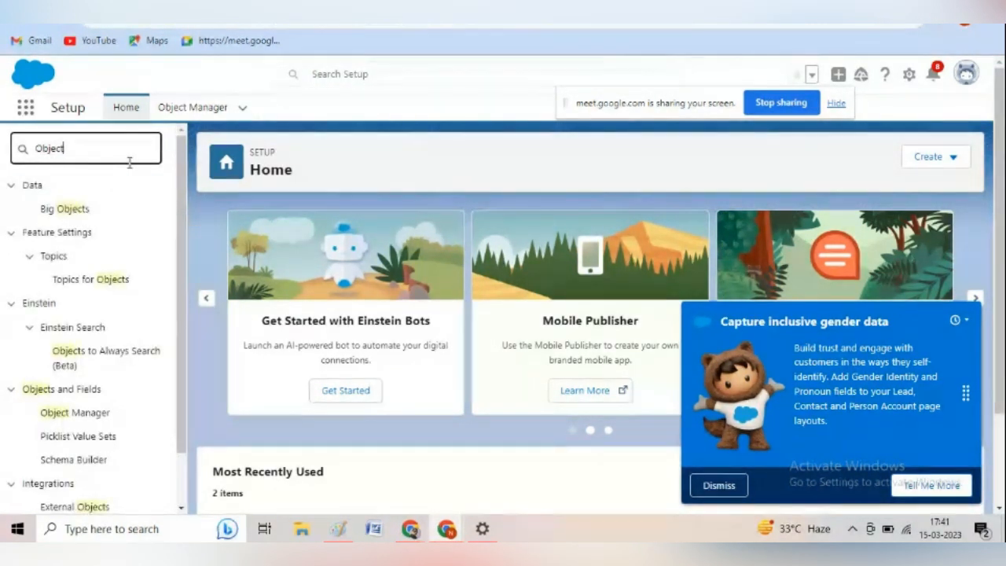
pyautogui.write('manag')
pyautogui.write('er')
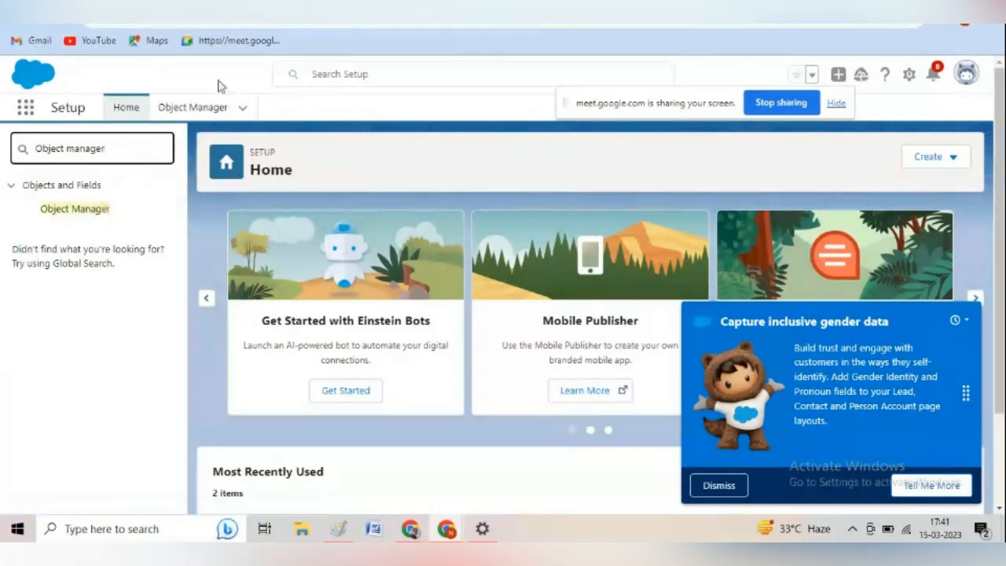
pyautogui.click(193, 110)
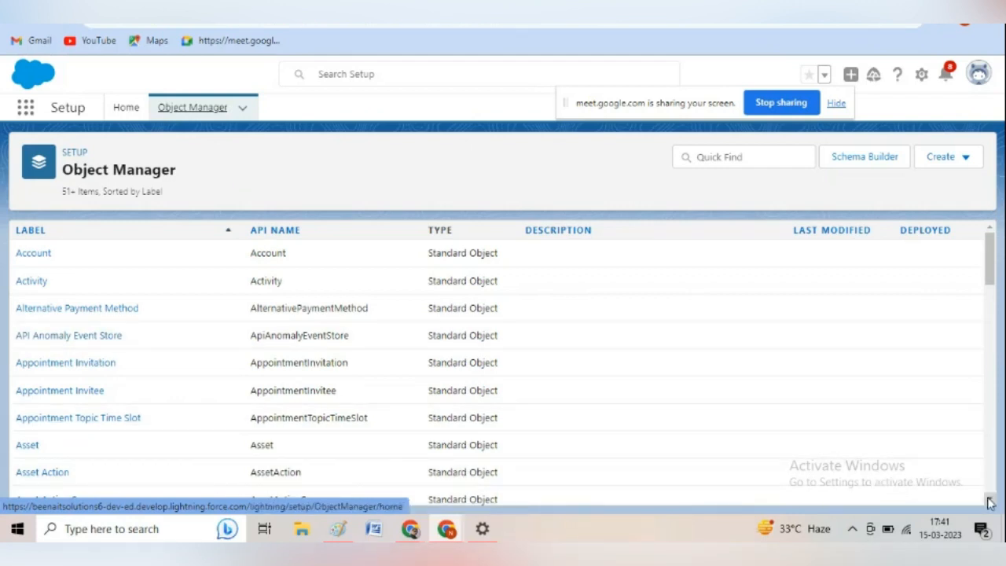
# Examine the labels, API names and types of the standard objects in the Object Manager list.
pyautogui.scroll(-3, 993, 504)
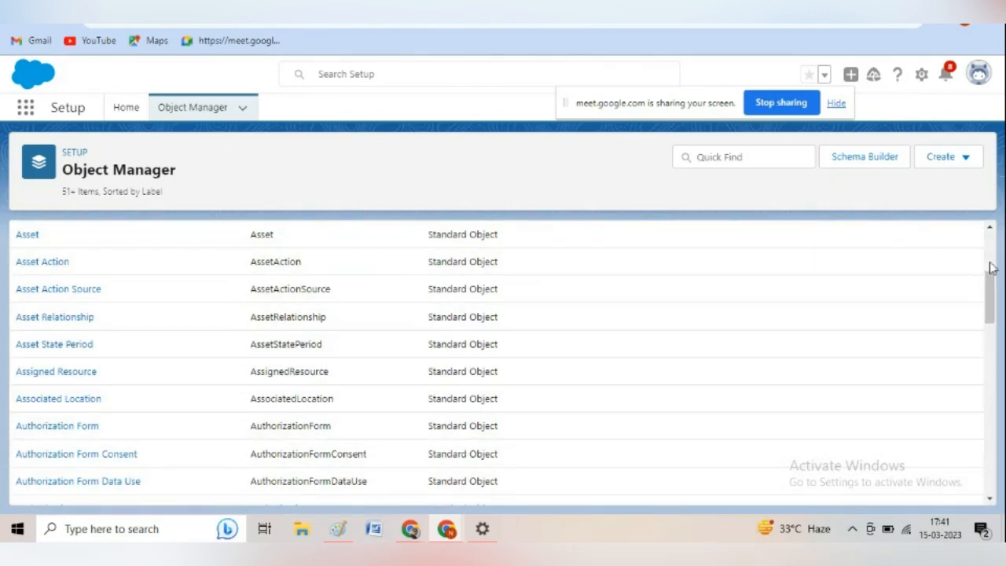
pyautogui.scroll(3, 993, 267)
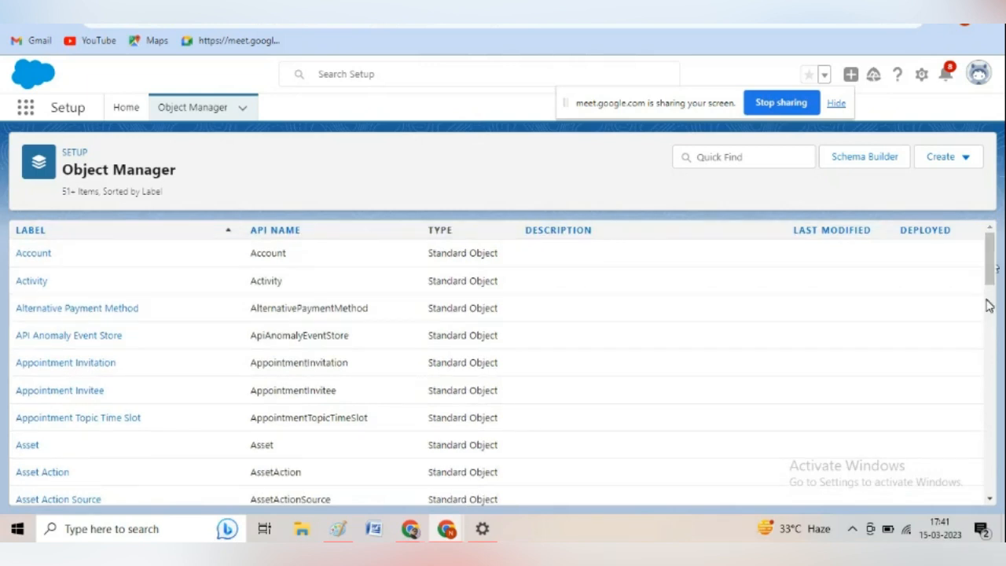
pyautogui.scroll(-3, 990, 346)
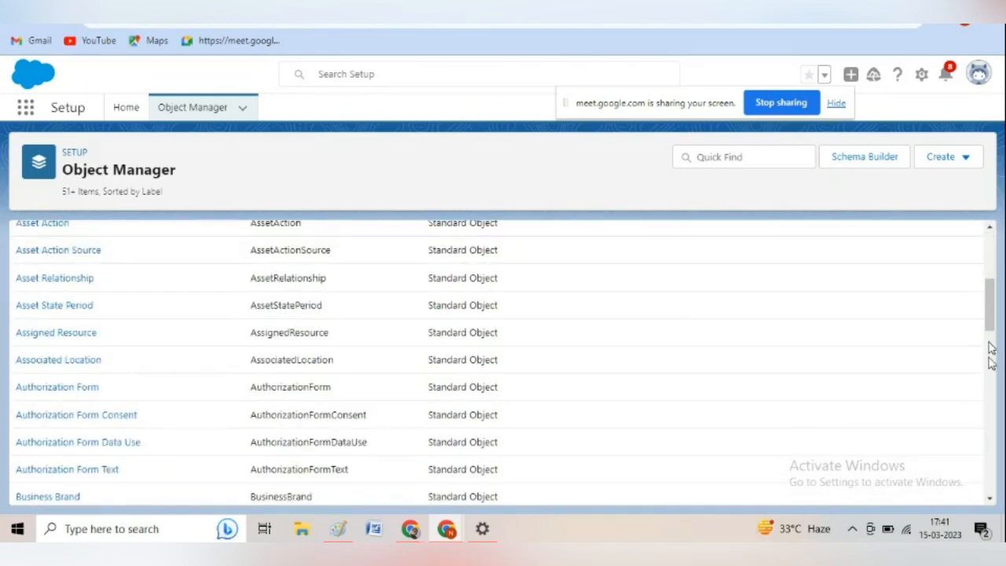
pyautogui.scroll(-3, 991, 351)
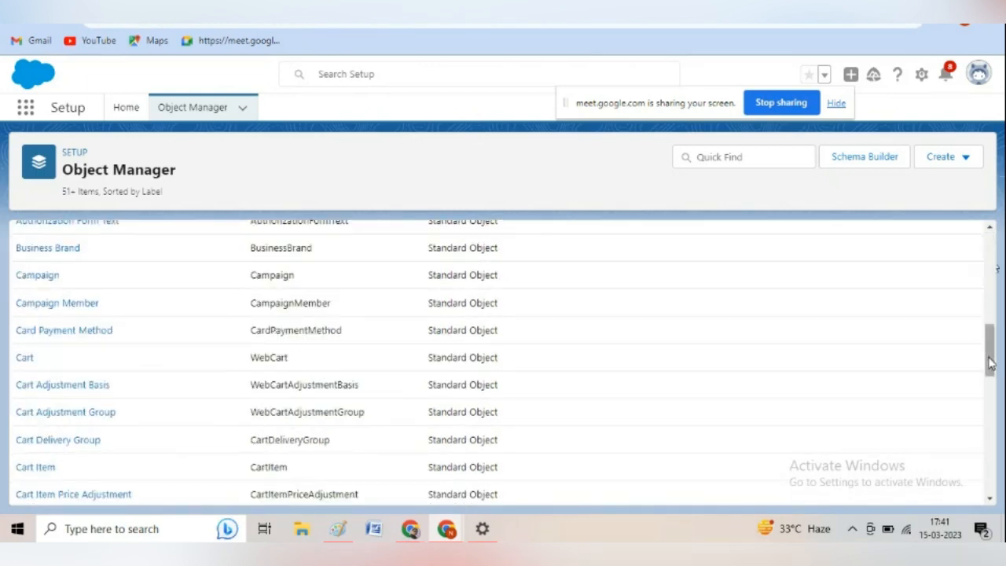
pyautogui.scroll(-3, 991, 397)
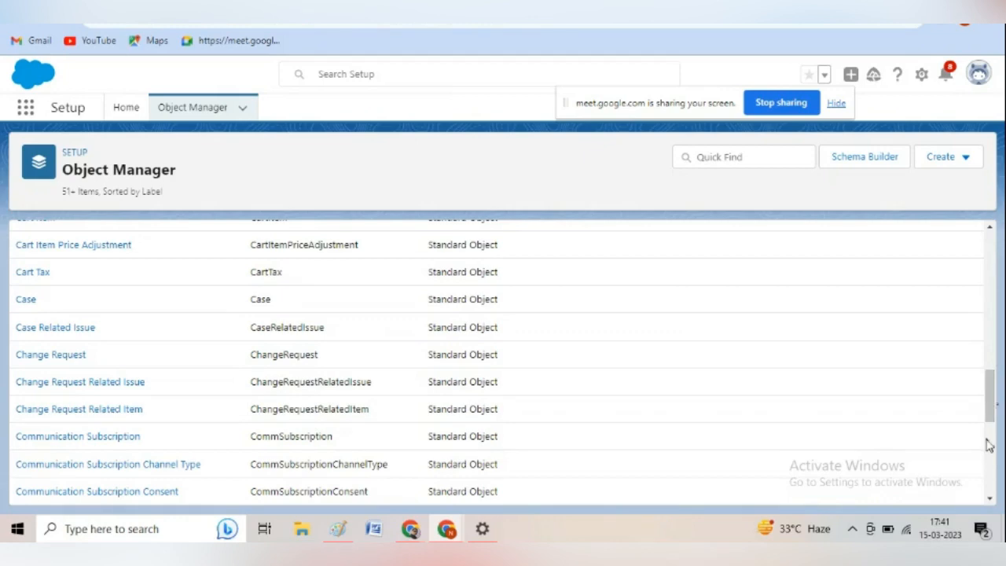
pyautogui.scroll(-1, 992, 448)
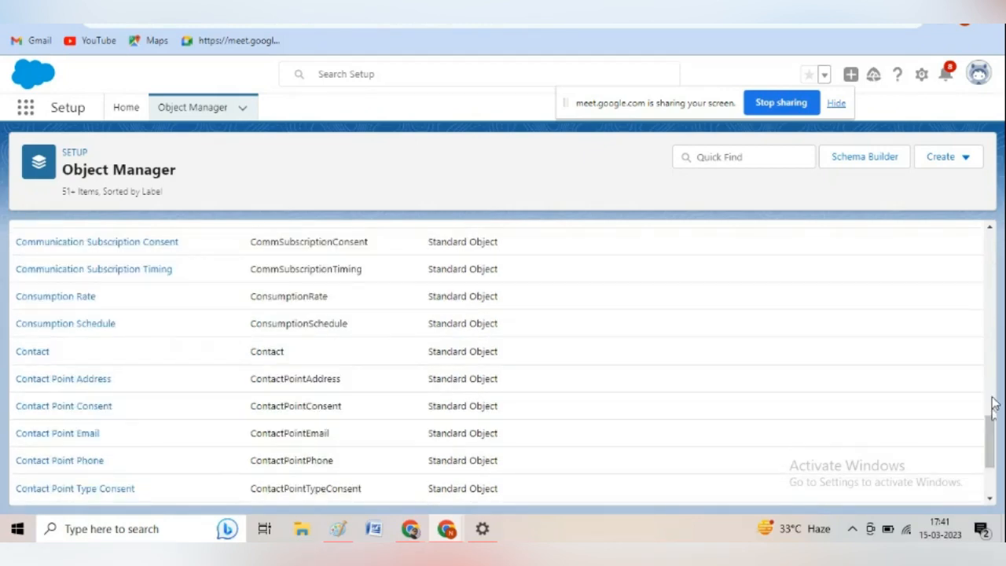
pyautogui.click(992, 397)
pyautogui.click(991, 247)
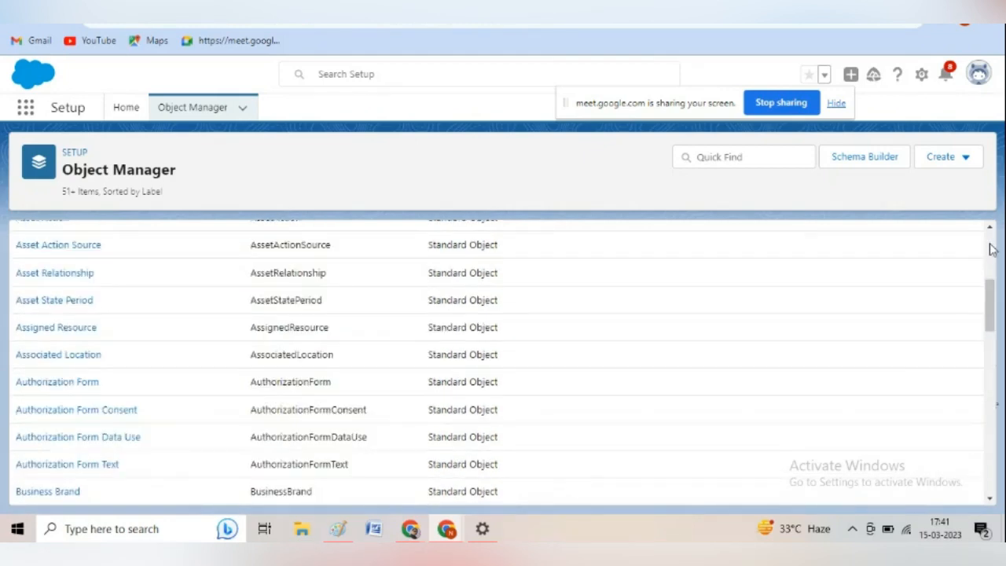
pyautogui.click(991, 250)
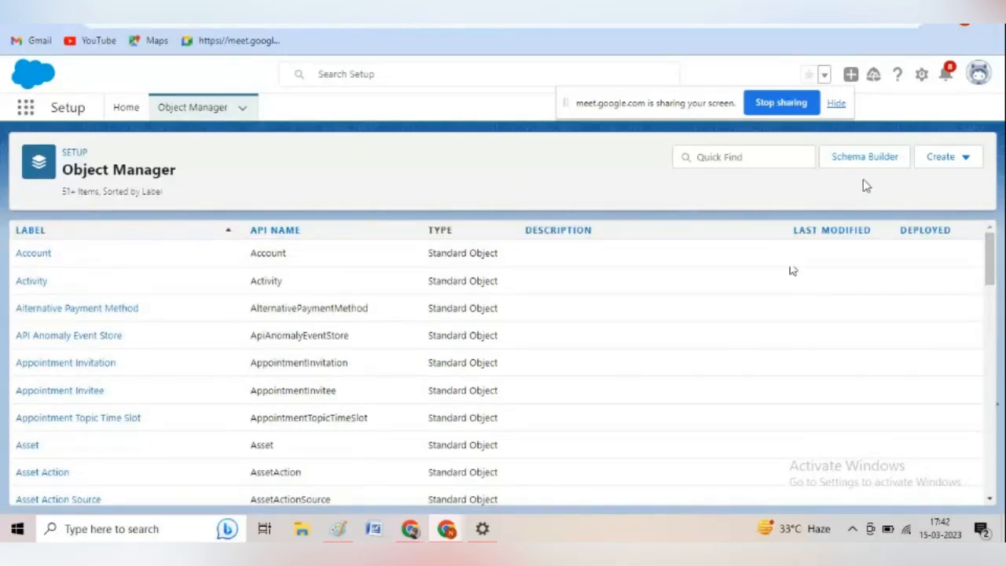
# Start a new custom object with the label Trainer, plural label Trainers and object name Trainer.
pyautogui.click(960, 162)
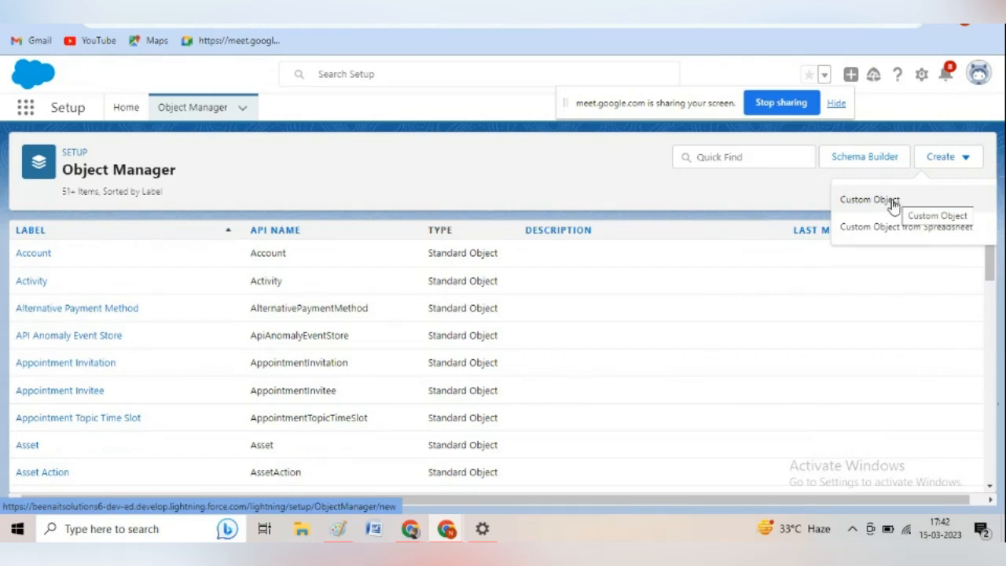
pyautogui.click(868, 199)
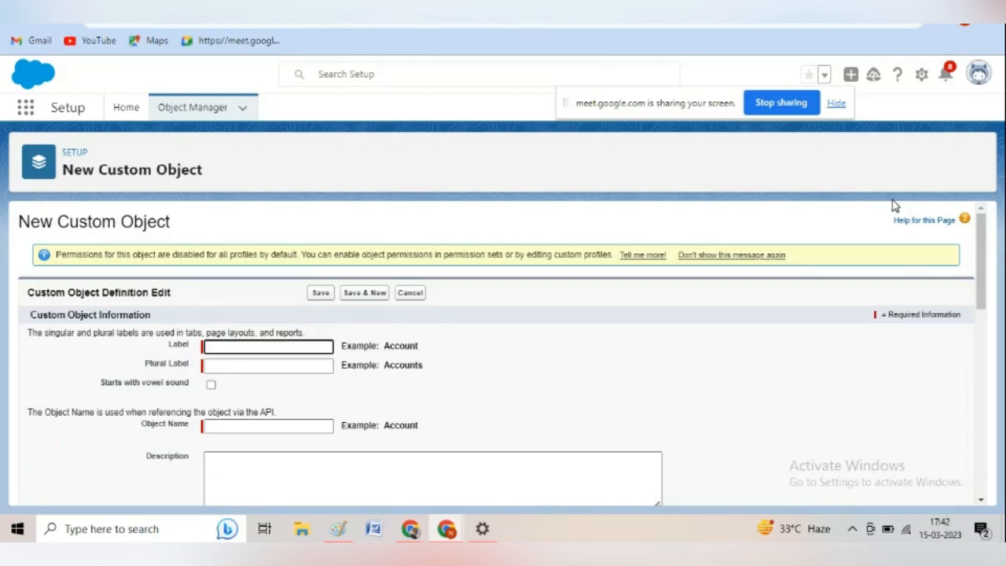
pyautogui.click(269, 347)
pyautogui.write('Trainers')
pyautogui.press('BackSpace')
pyautogui.press('Tab')
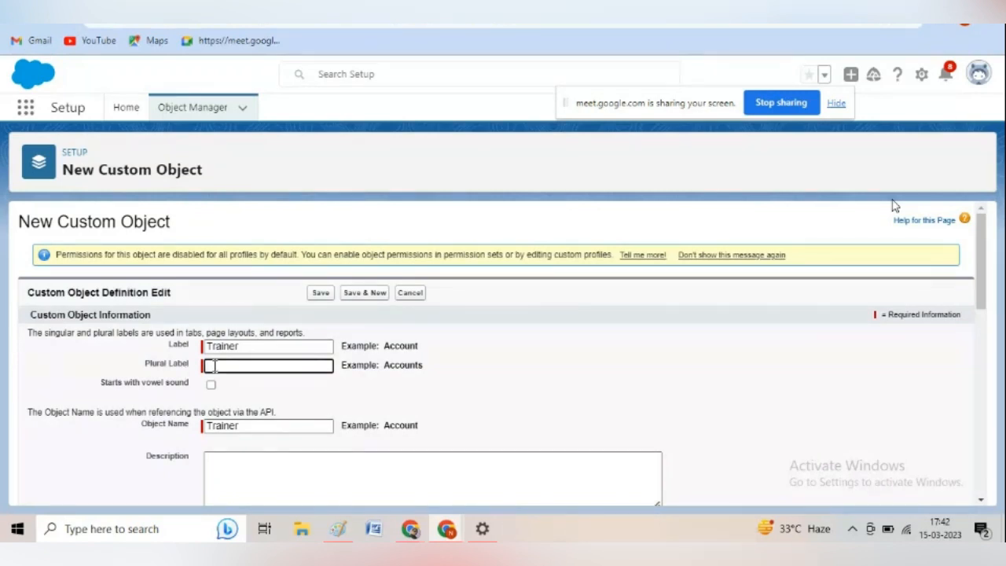
pyautogui.write('Trainers')
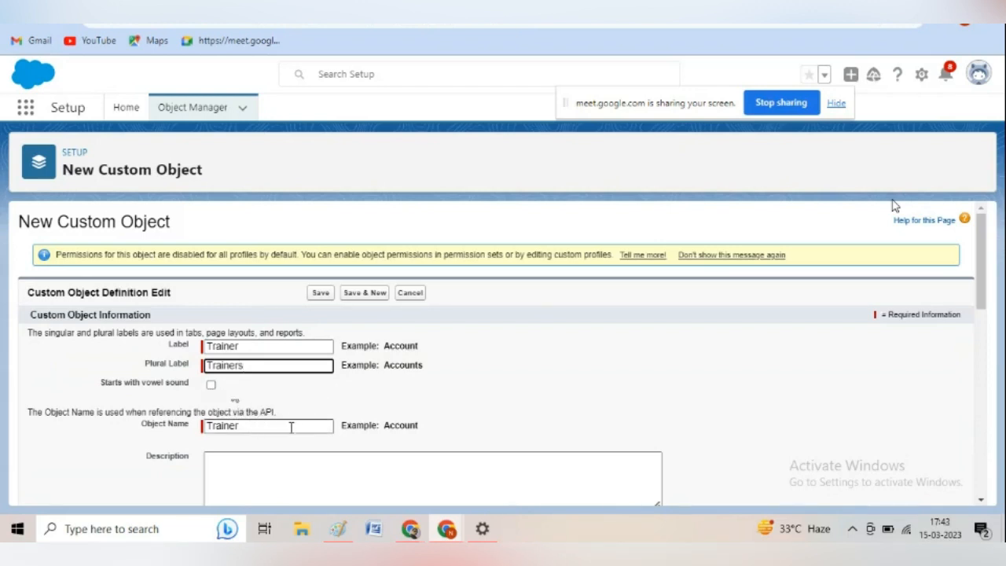
pyautogui.press('Tab')
pyautogui.press('Tab')
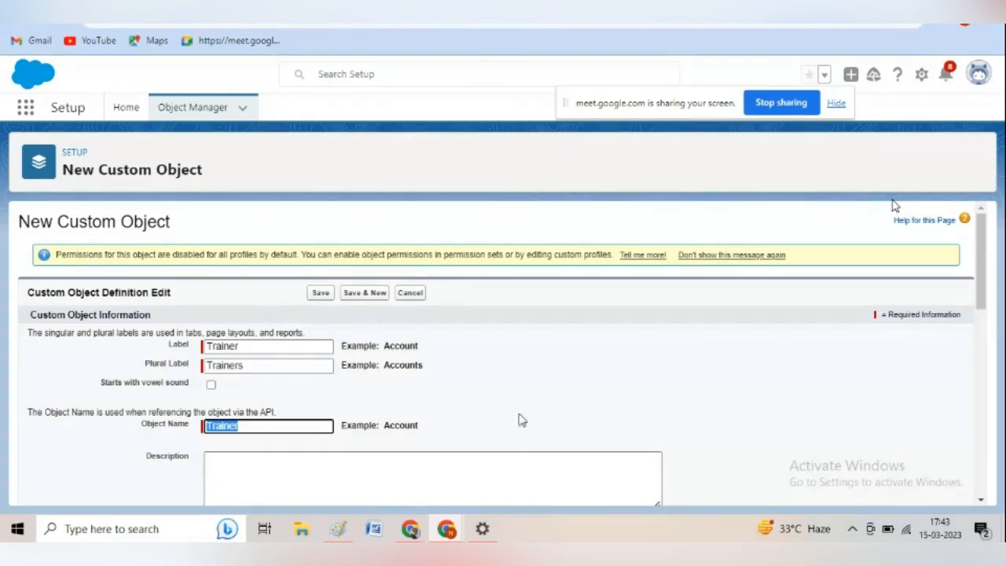
# Review the remaining object options, save the Trainer custom object with the default settings, and highlight its API name.
pyautogui.click(981, 501)
pyautogui.click(981, 501)
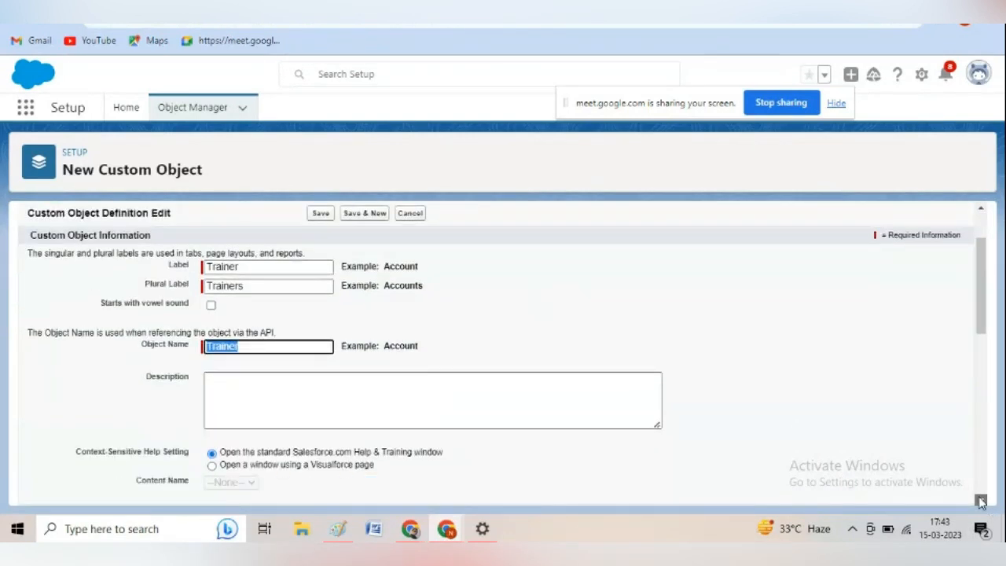
pyautogui.click(981, 501)
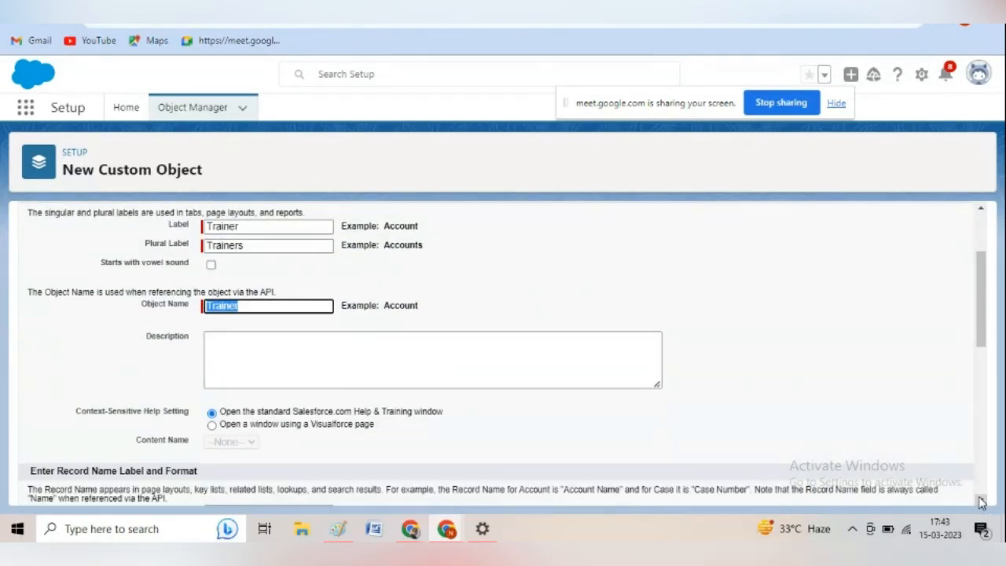
pyautogui.click(981, 501)
pyautogui.click(981, 501)
pyautogui.click(981, 500)
pyautogui.click(981, 501)
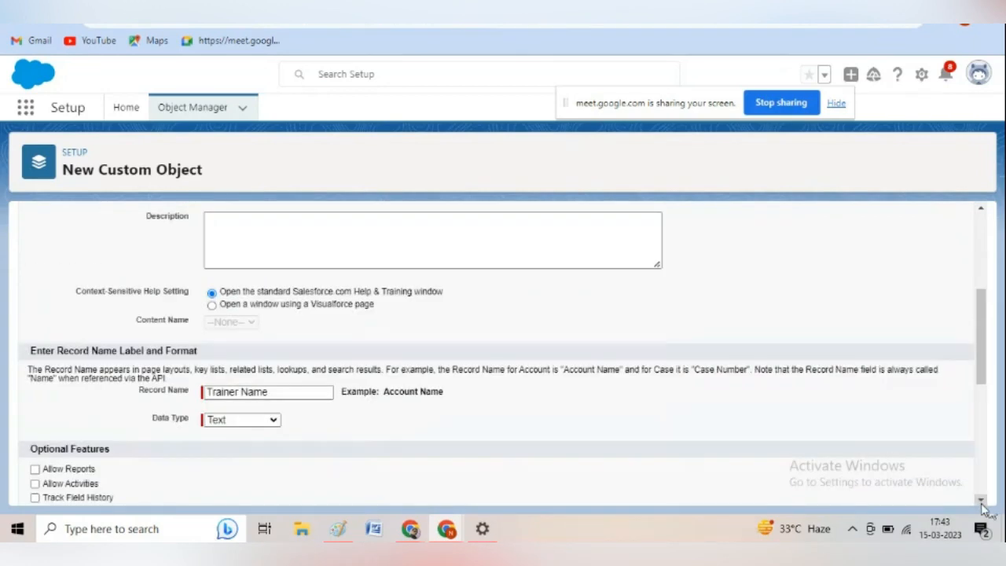
pyautogui.click(981, 501)
pyautogui.click(981, 501)
pyautogui.click(980, 500)
pyautogui.click(980, 501)
pyautogui.click(981, 501)
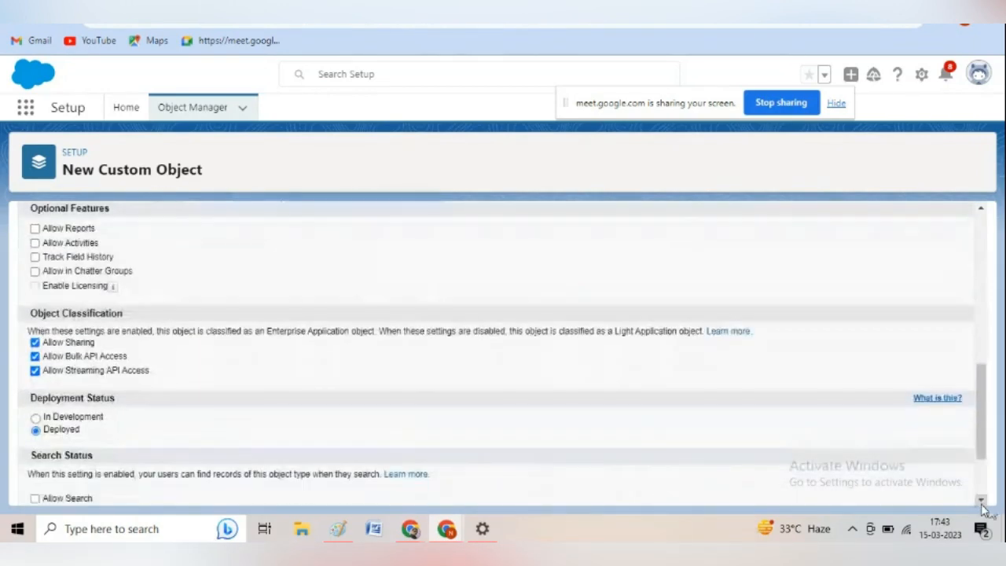
pyautogui.click(981, 500)
pyautogui.click(981, 500)
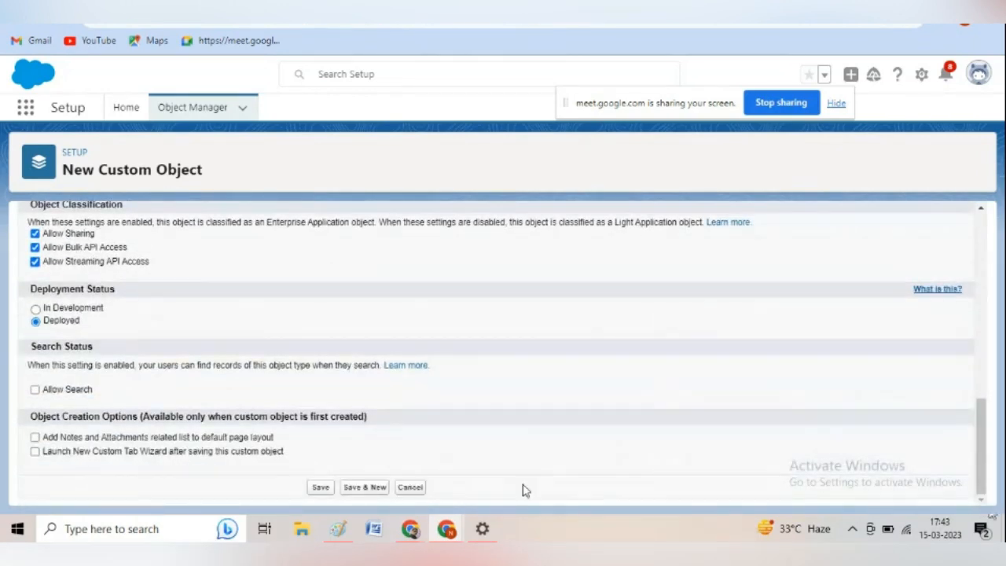
pyautogui.click(321, 488)
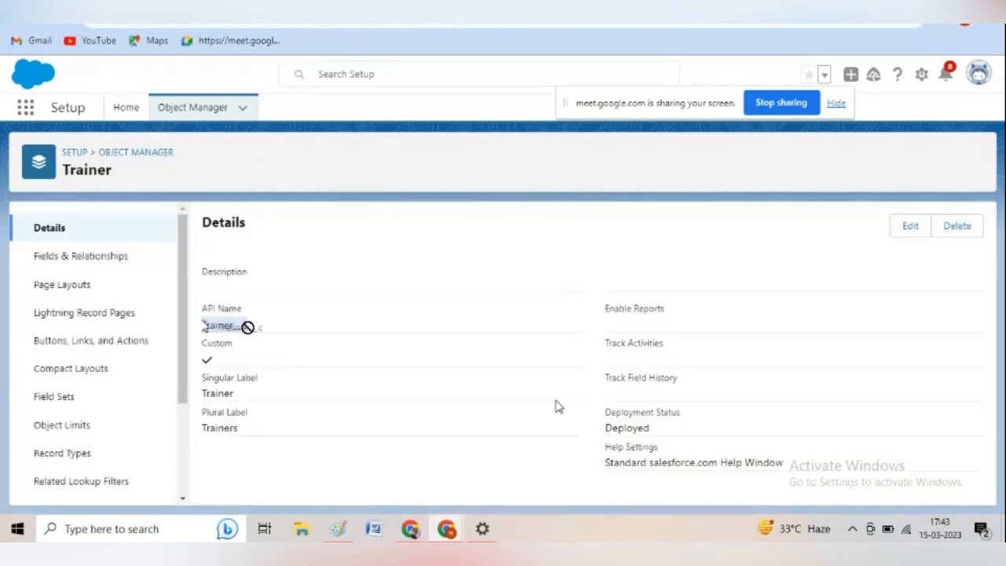
pyautogui.moveTo(247, 328); pyautogui.dragTo(230, 326)
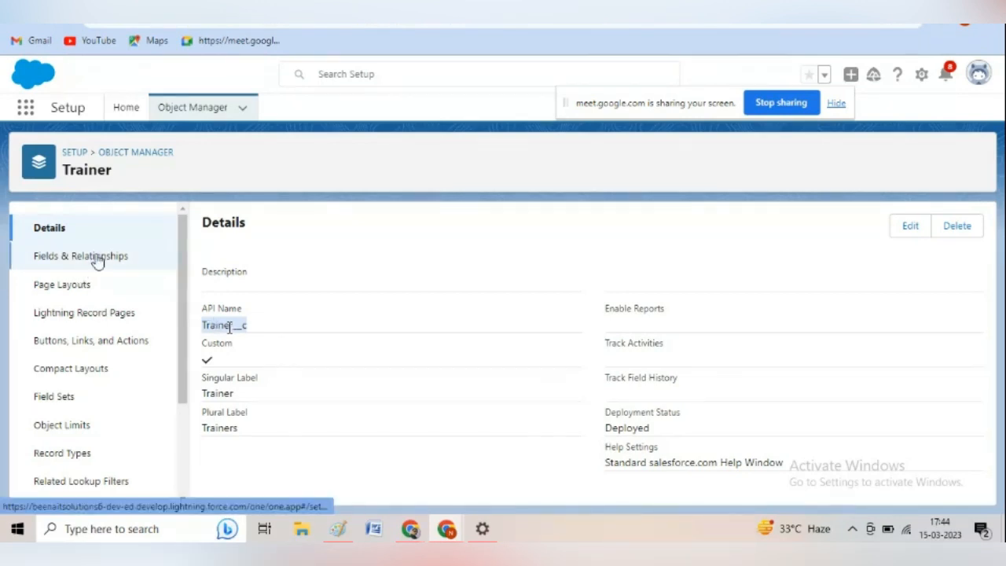
# Return to the Object Manager list and search the objects for "trainer".
pyautogui.click(179, 115)
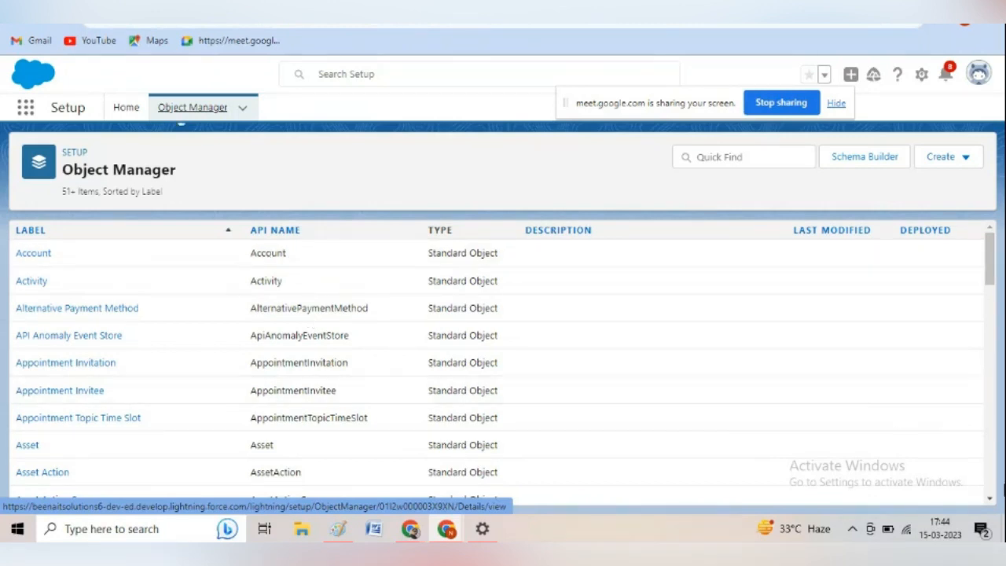
pyautogui.click(990, 494)
pyautogui.click(989, 494)
pyautogui.click(989, 493)
pyautogui.click(989, 493)
pyautogui.click(989, 494)
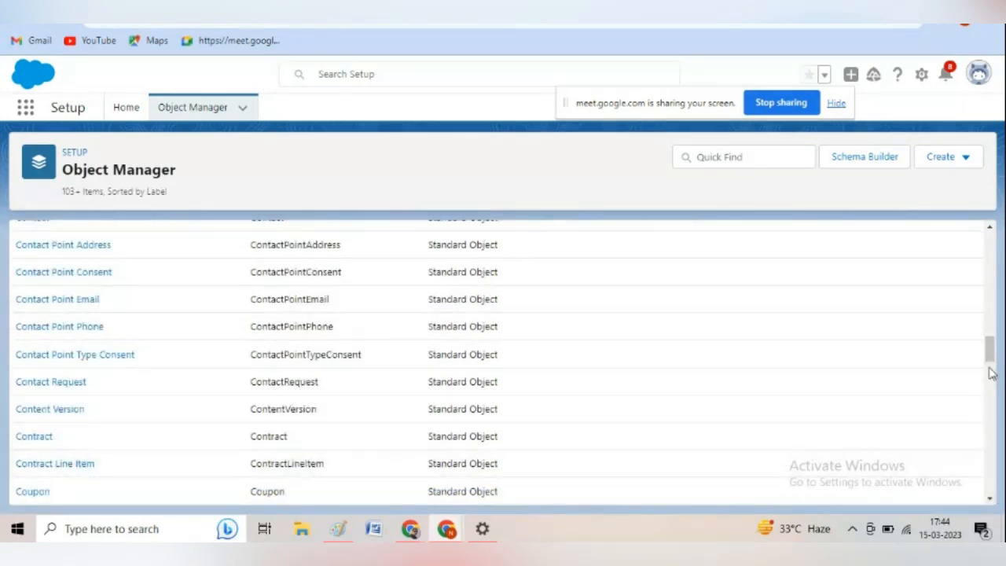
pyautogui.click(992, 456)
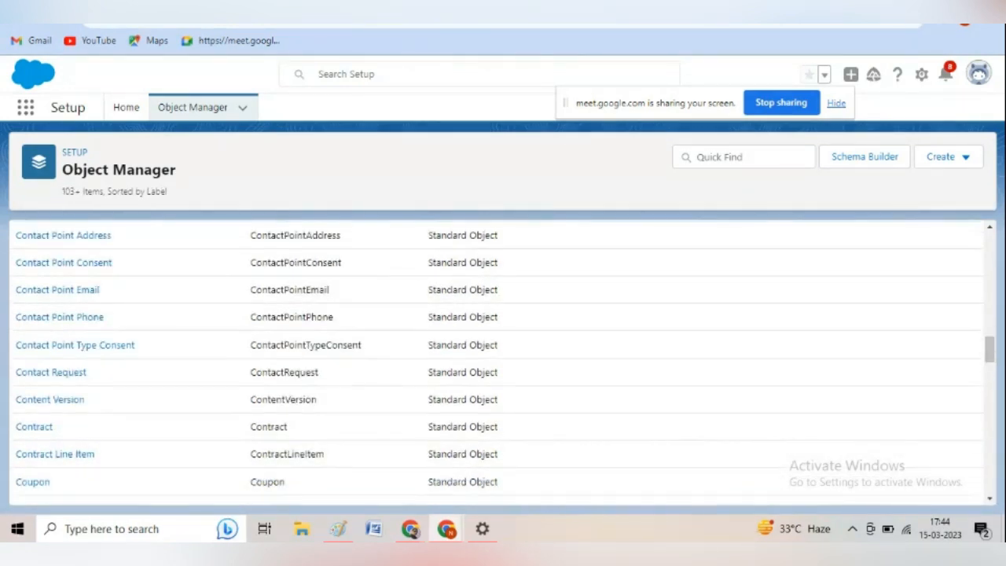
pyautogui.click(992, 458)
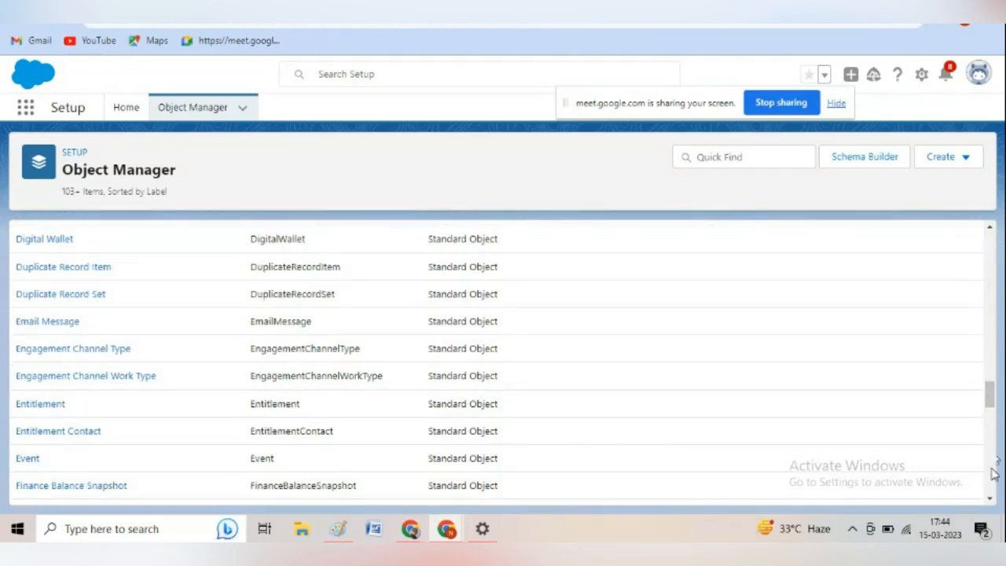
pyautogui.click(993, 471)
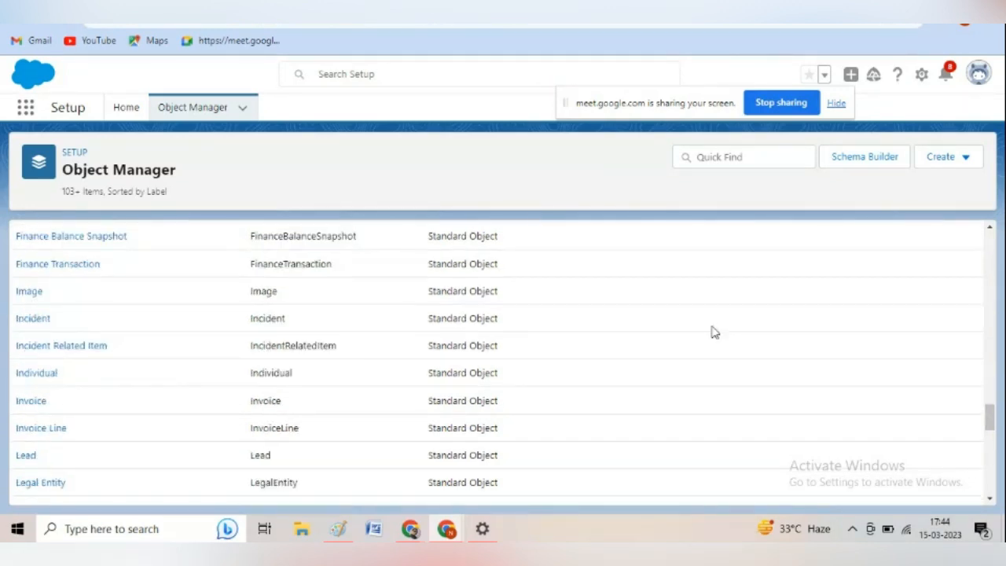
pyautogui.click(707, 157)
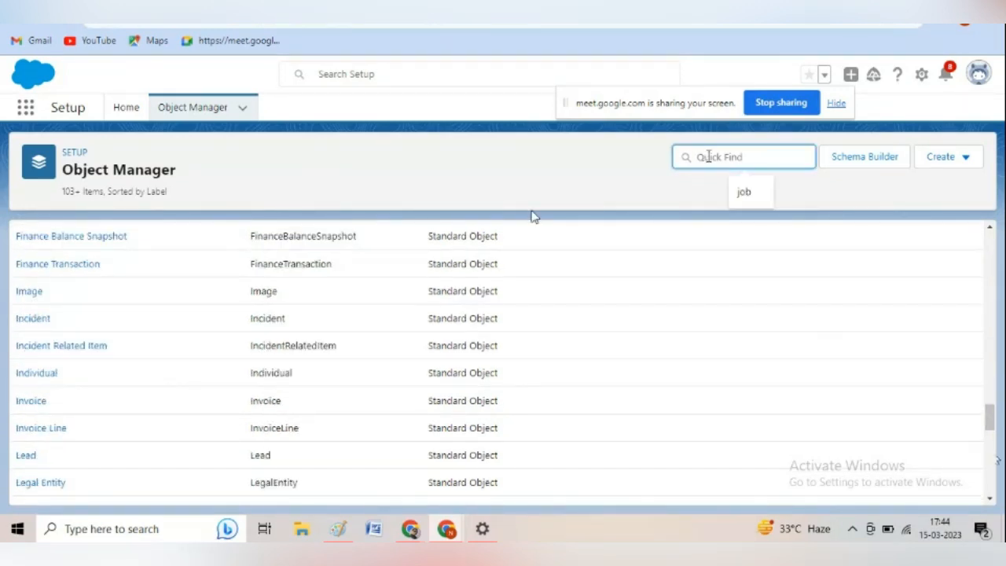
pyautogui.write('tra')
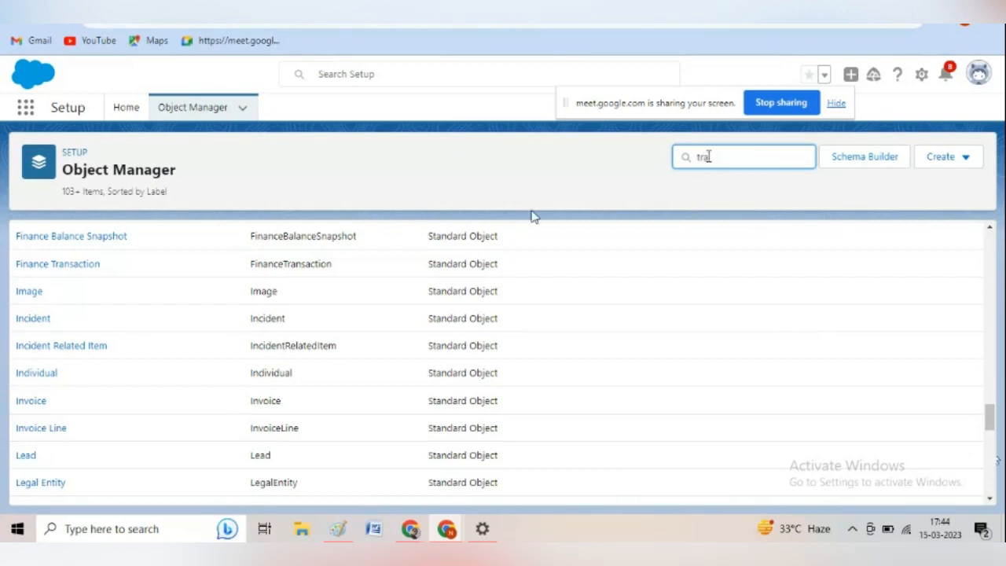
pyautogui.write('iner')
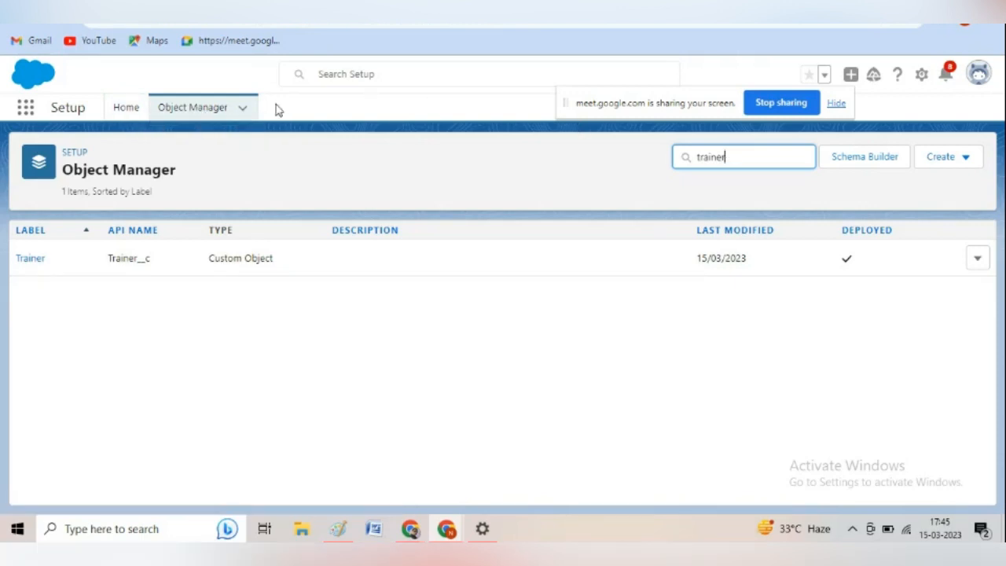
# Open the Setup home page in a new tab and go to the Object Manager from there.
pyautogui.click(226, 114)
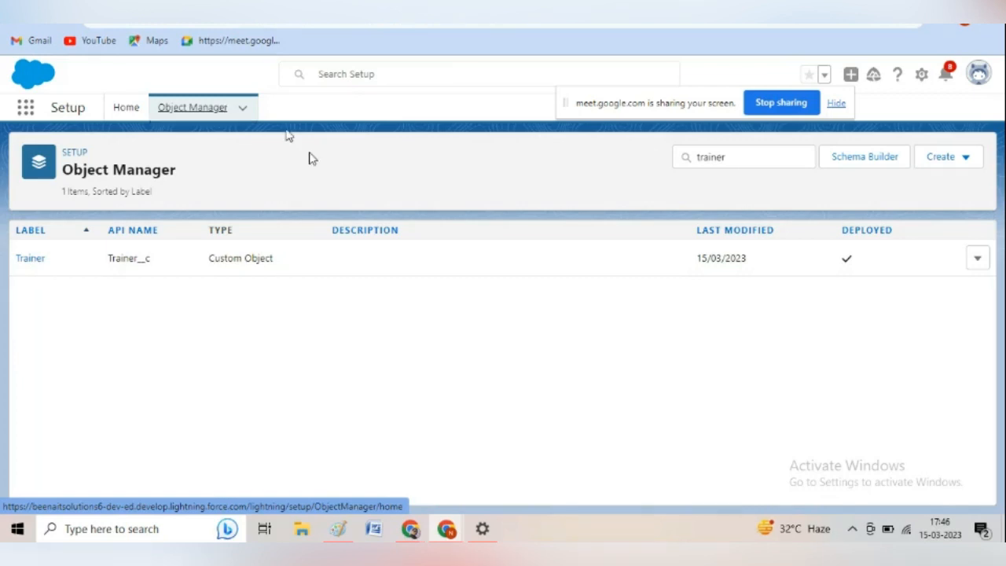
pyautogui.click(922, 76)
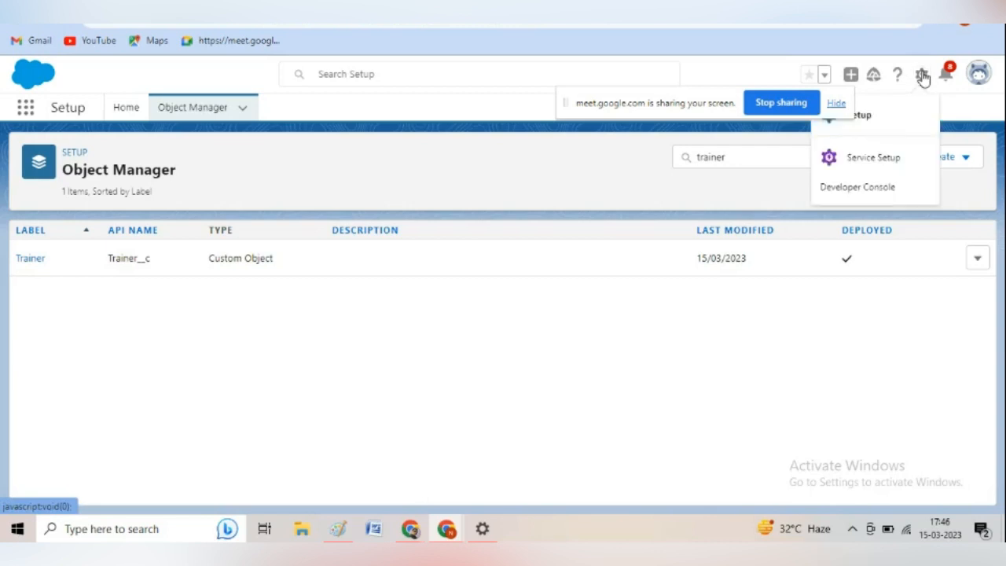
pyautogui.click(869, 118)
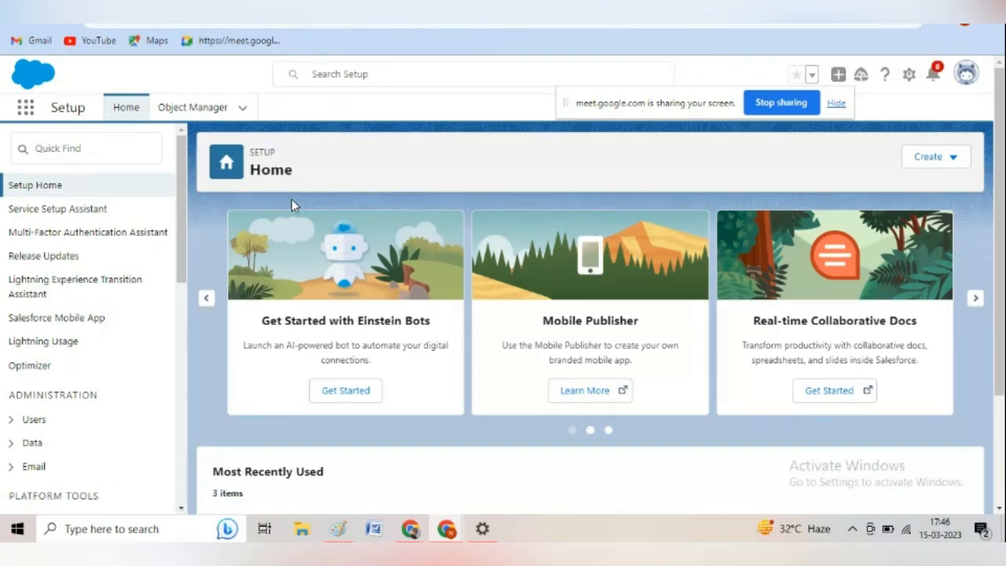
pyautogui.click(208, 113)
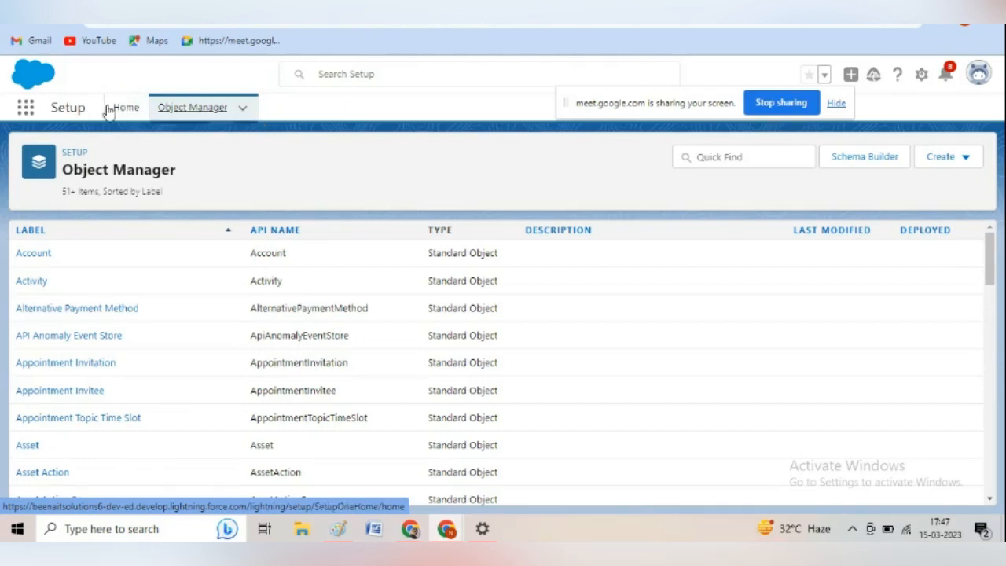
# Open Setup home again, search it for "App Manager" and open the App Manager page.
pyautogui.click(919, 77)
pyautogui.click(871, 112)
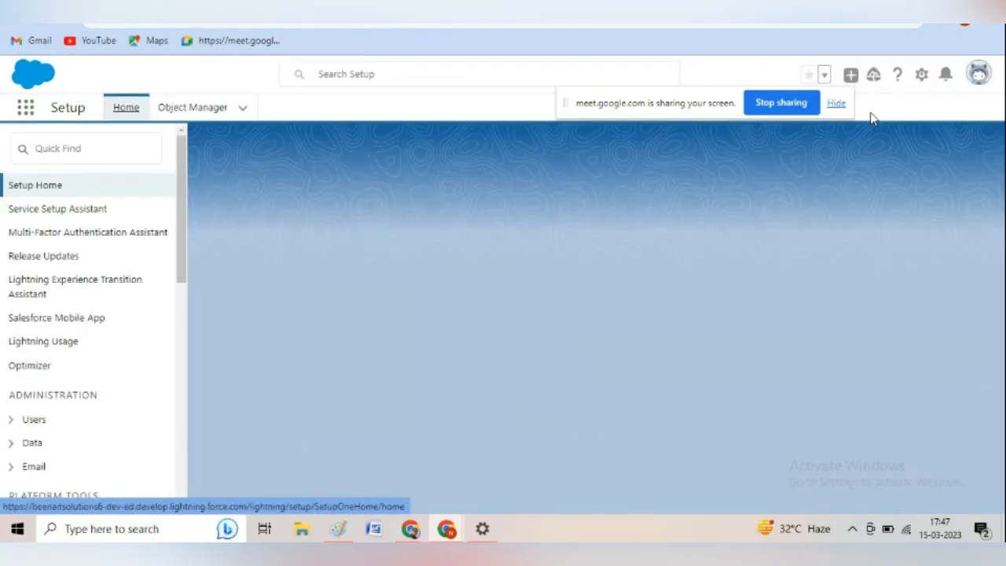
pyautogui.click(82, 147)
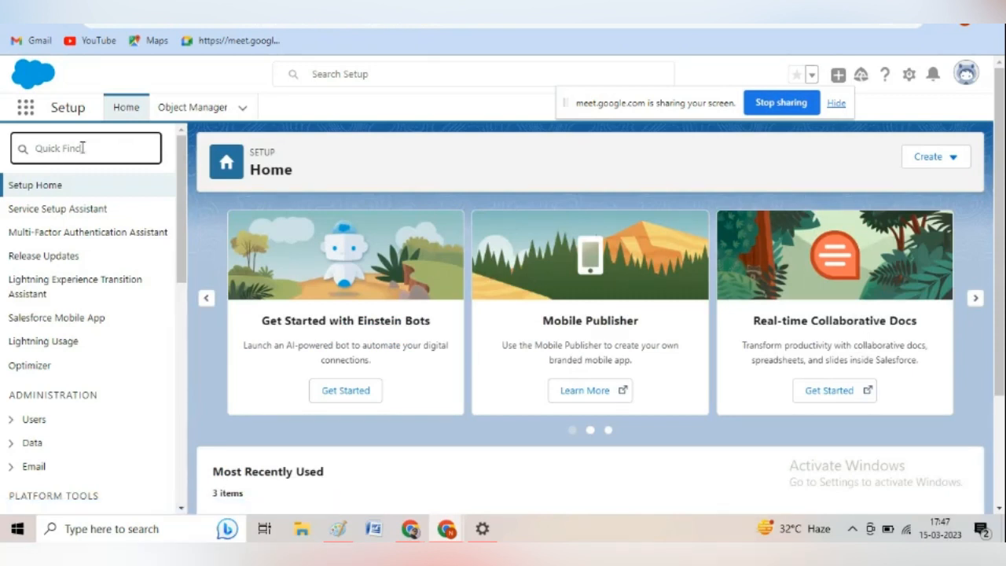
pyautogui.write('App Manager')
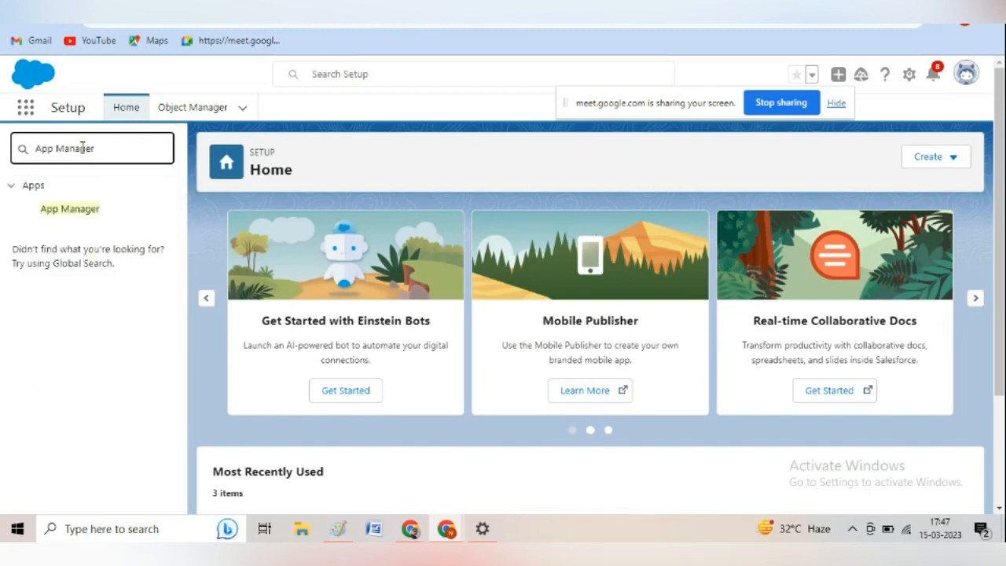
pyautogui.click(70, 209)
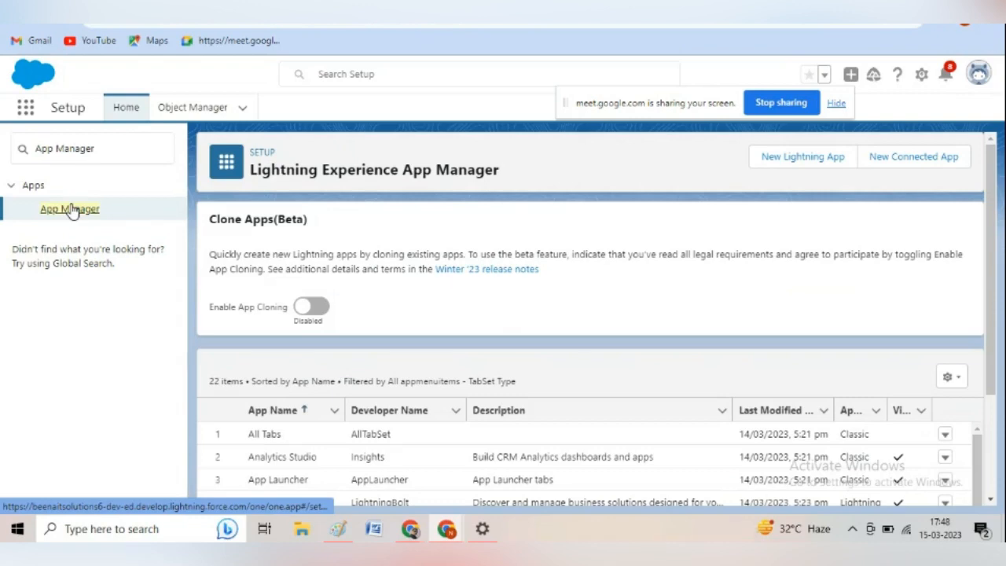
# Locate the Training Management app in the app list and open it for editing.
pyautogui.scroll(-2, 994, 491)
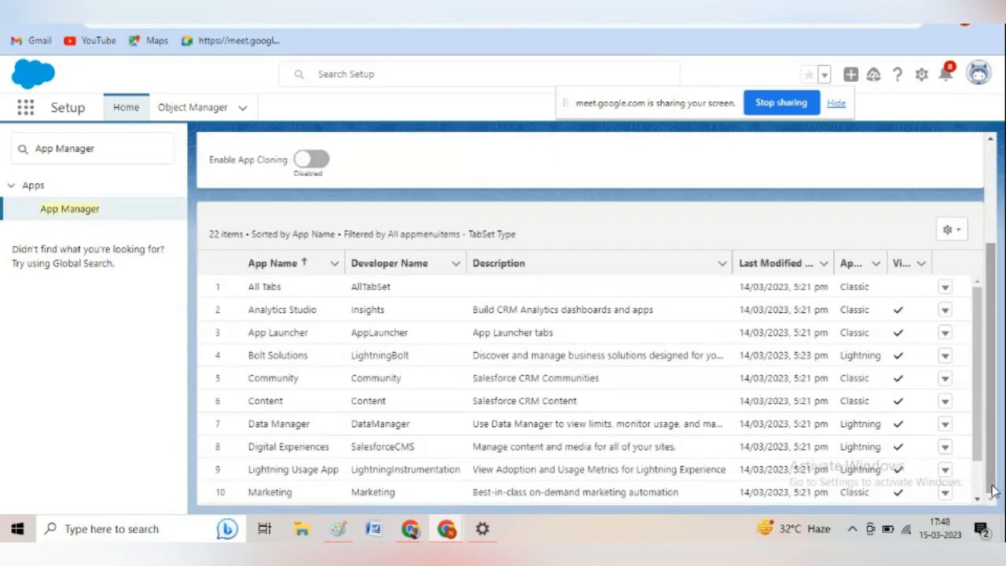
pyautogui.click(979, 495)
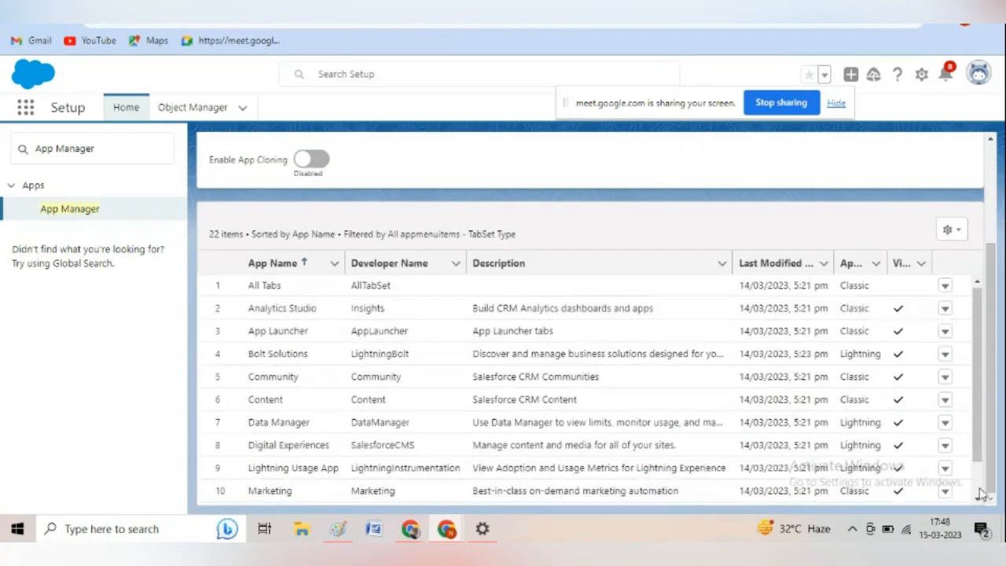
pyautogui.scroll(-3, 980, 494)
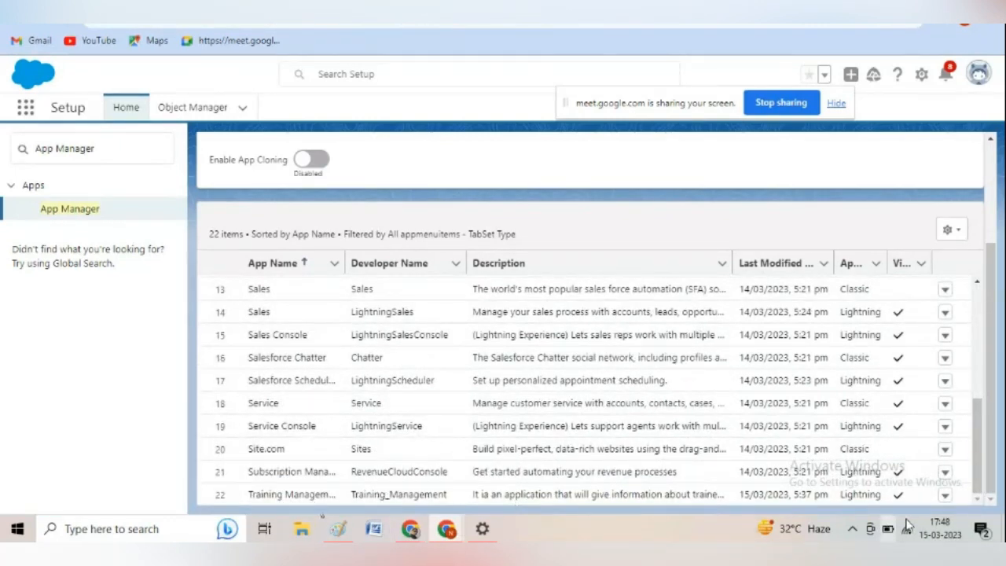
pyautogui.click(945, 499)
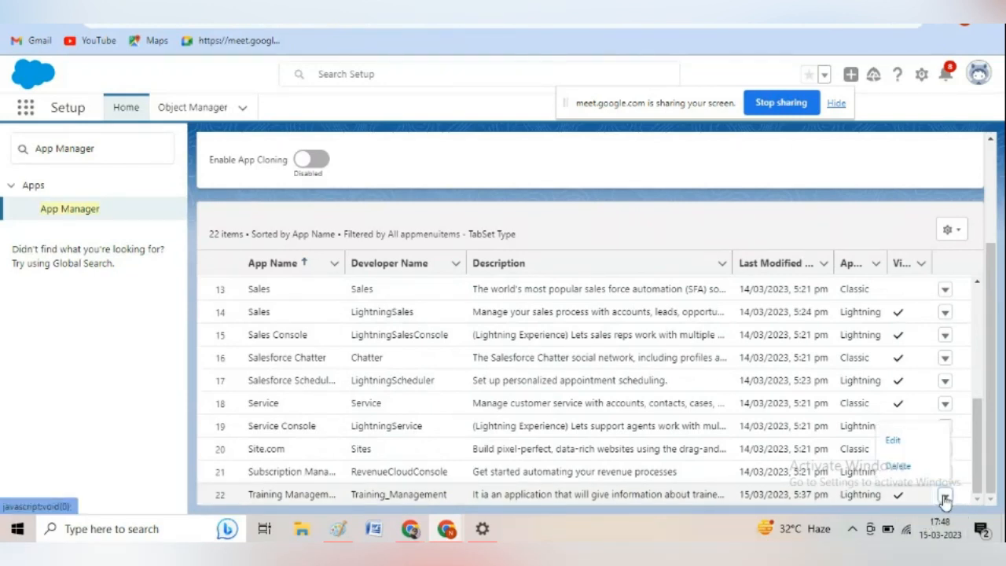
pyautogui.click(896, 440)
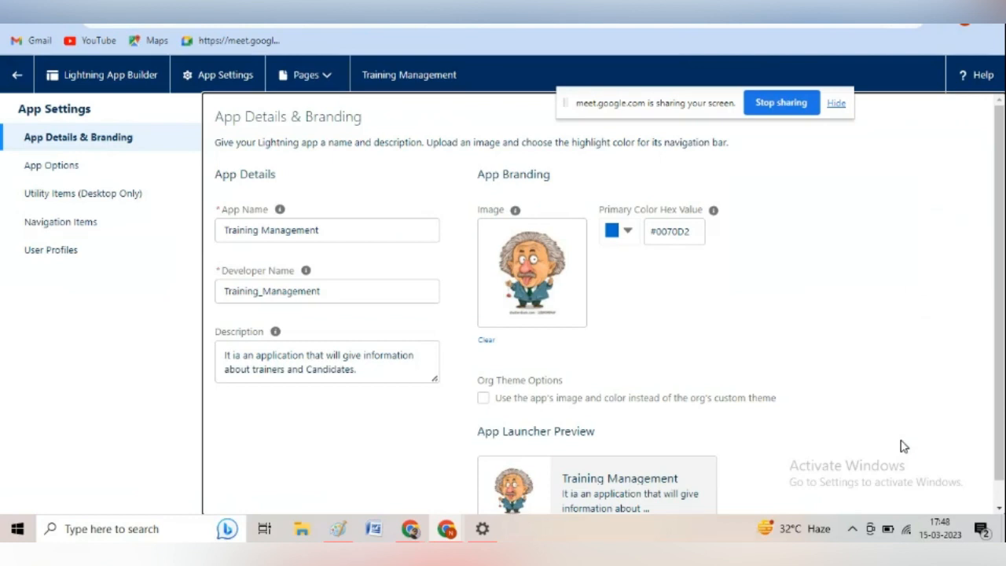
# Open the app's navigation items, filter the available items by "trainer" and clear the filter.
pyautogui.click(62, 226)
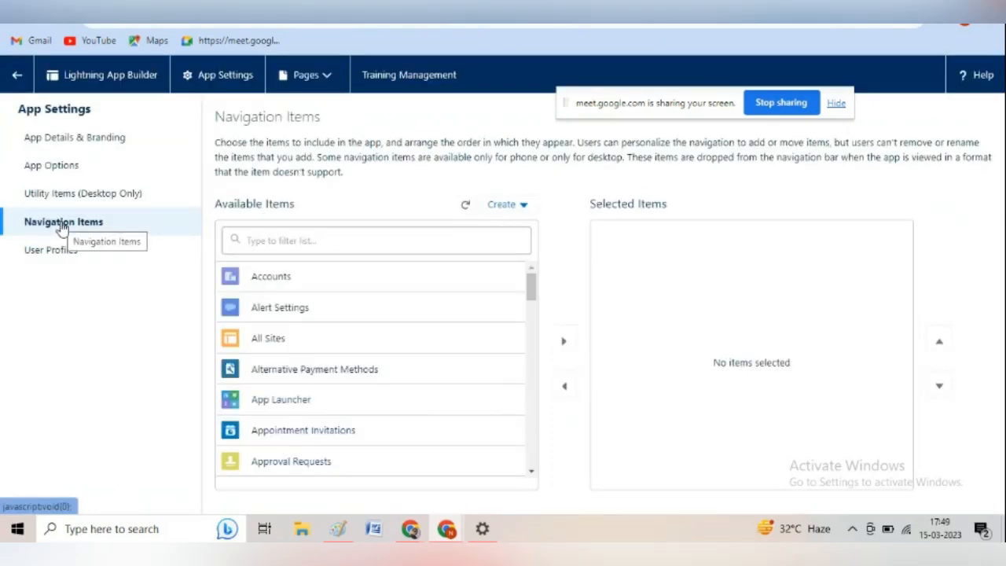
pyautogui.click(311, 240)
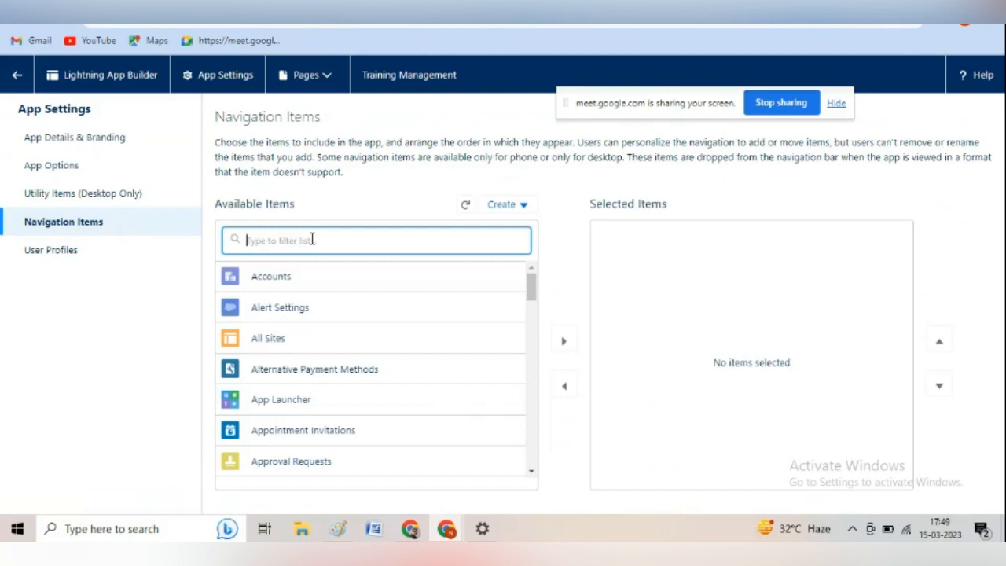
pyautogui.write('trainer')
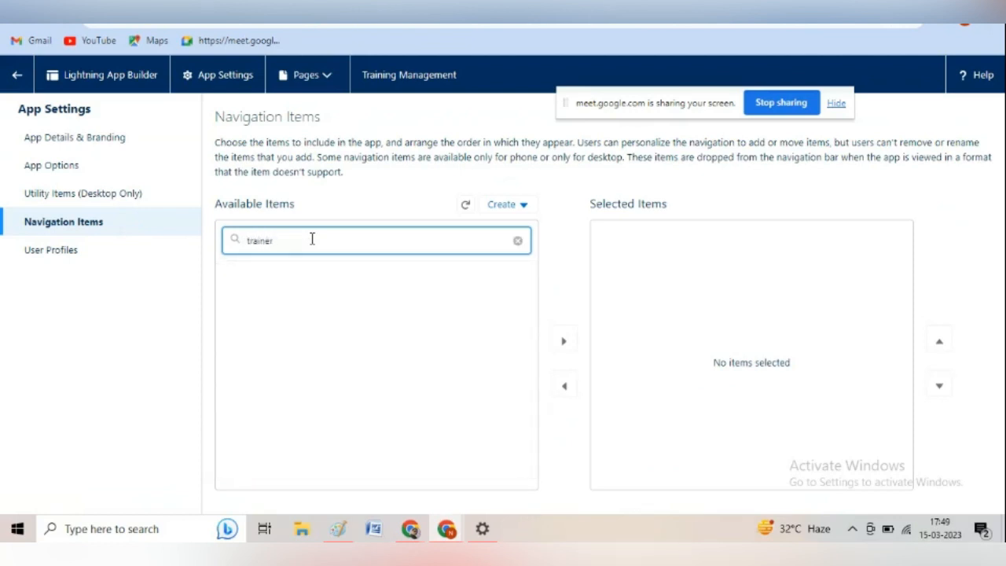
pyautogui.press('BackSpace')
pyautogui.press('BackSpace')
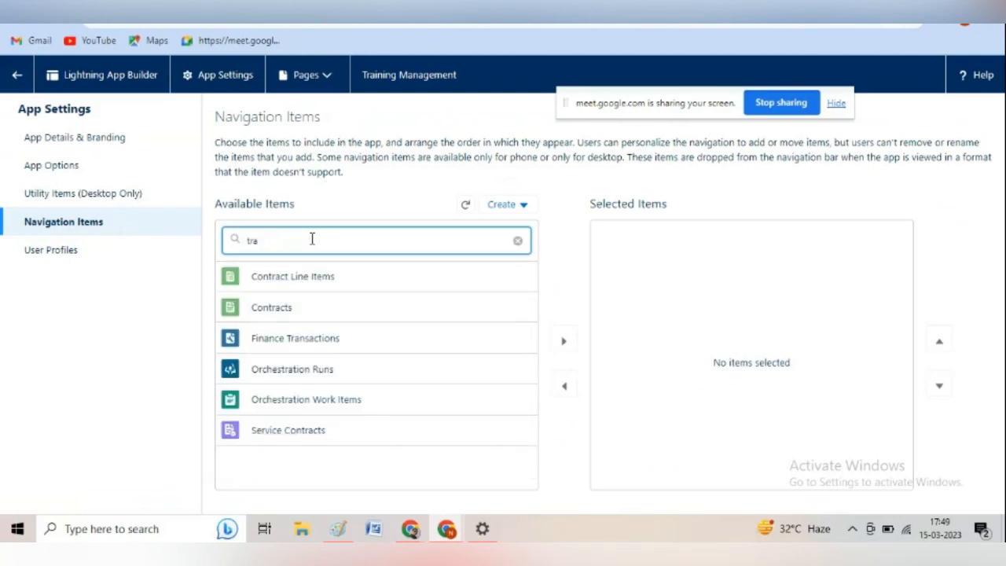
pyautogui.press('BackSpace')
pyautogui.press('BackSpace')
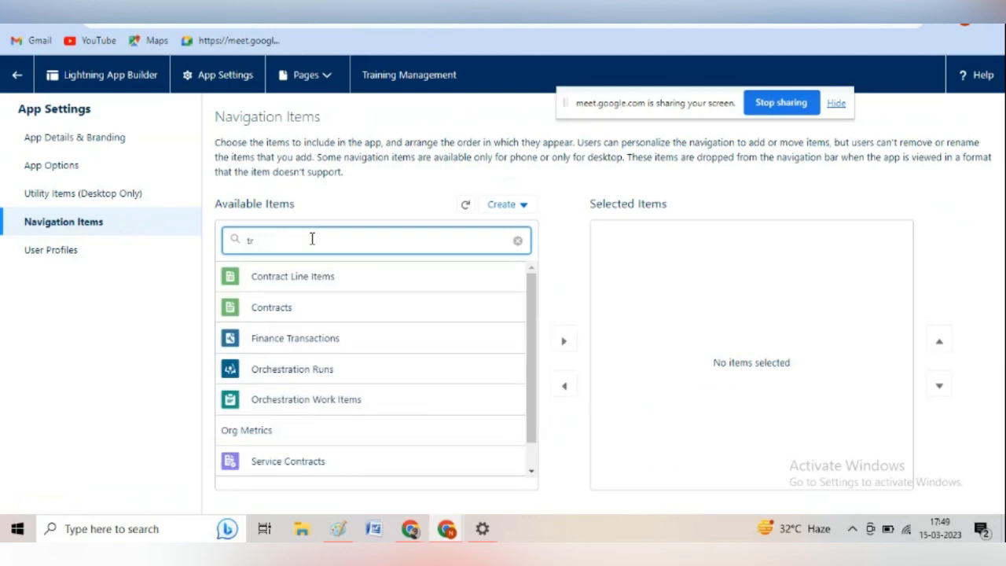
pyautogui.press('BackSpace')
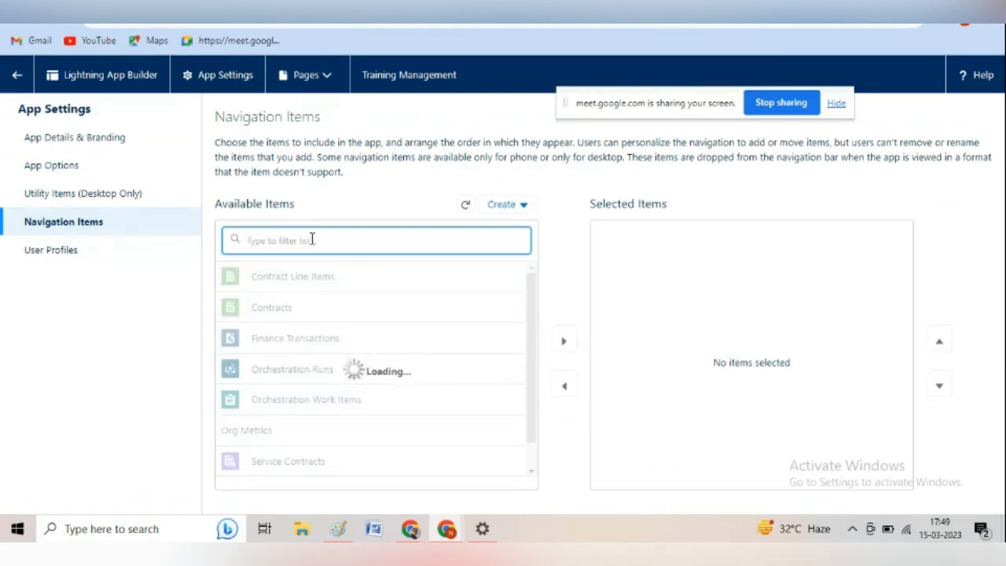
# Browse the available navigation items for the Trainer object and filter the list by "tra".
pyautogui.click(531, 471)
pyautogui.moveTo(531, 471); pyautogui.dragTo(532, 471)
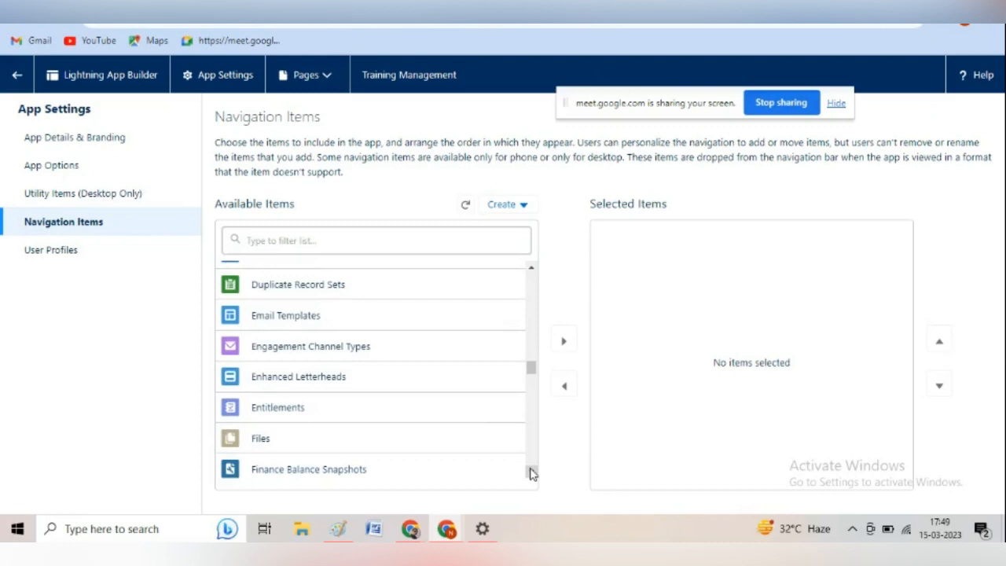
pyautogui.click(378, 239)
pyautogui.write('tr')
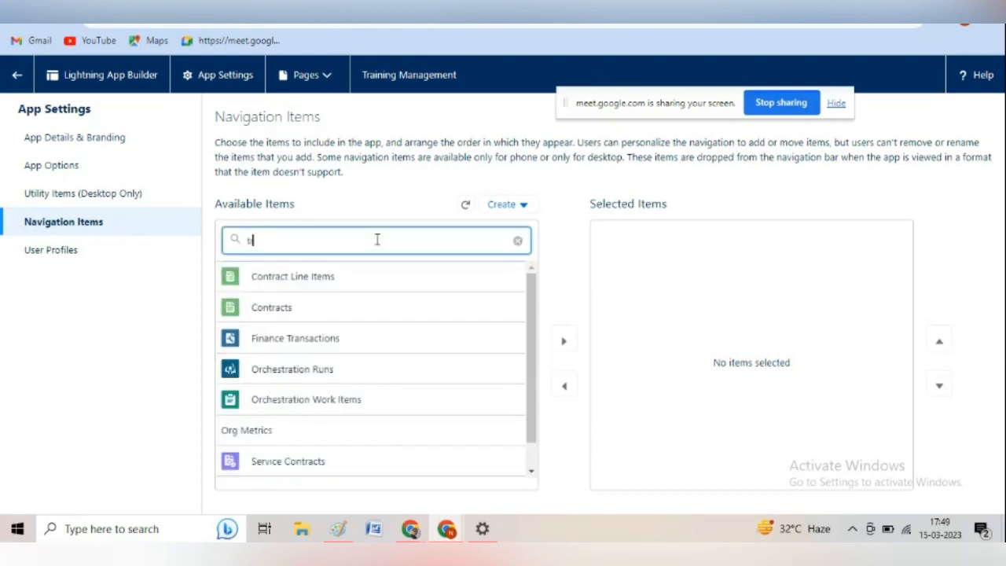
pyautogui.write('a')
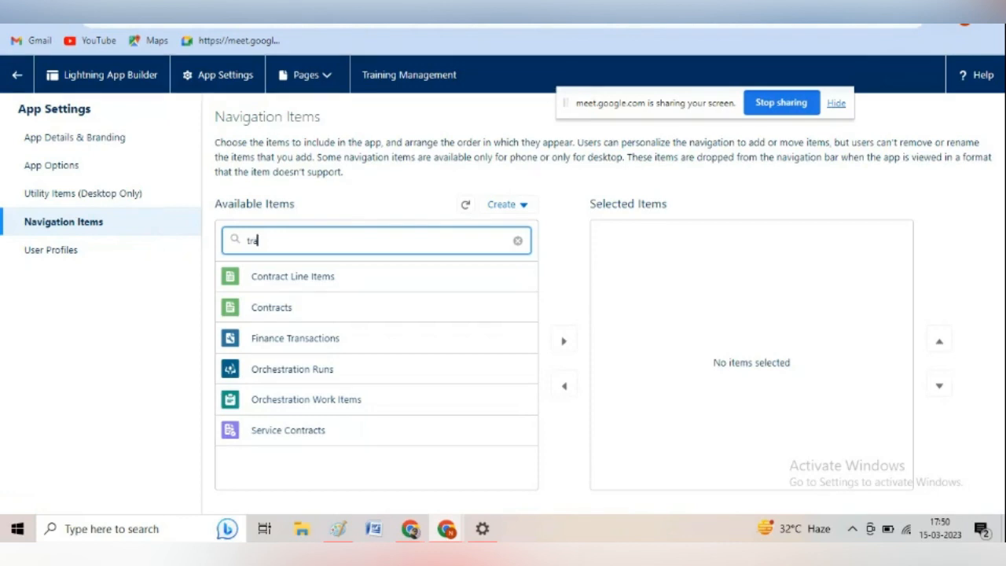
# Go back to Setup, search it for "tabs" and open the Tabs page under User Interface.
pyautogui.click(471, 10)
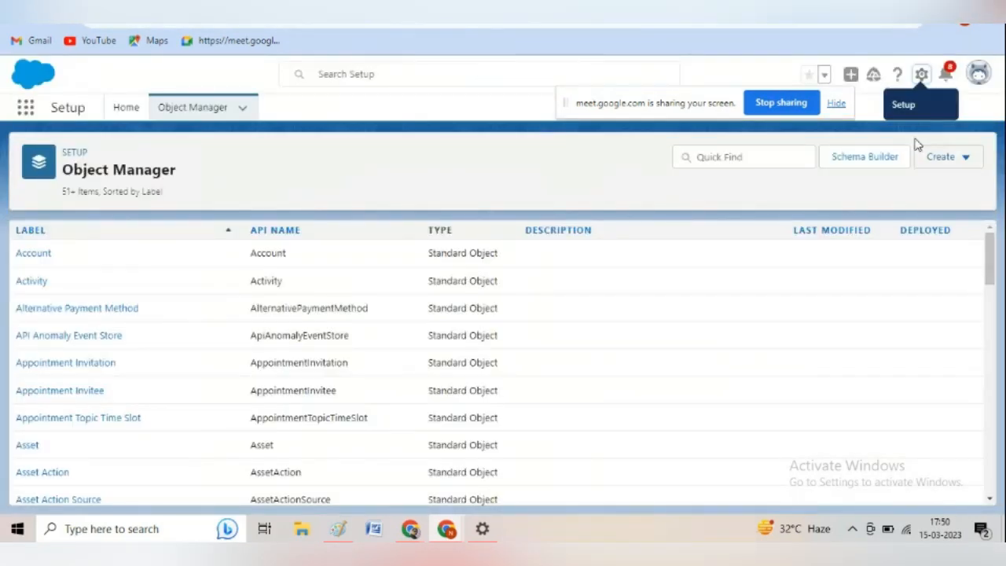
pyautogui.click(921, 75)
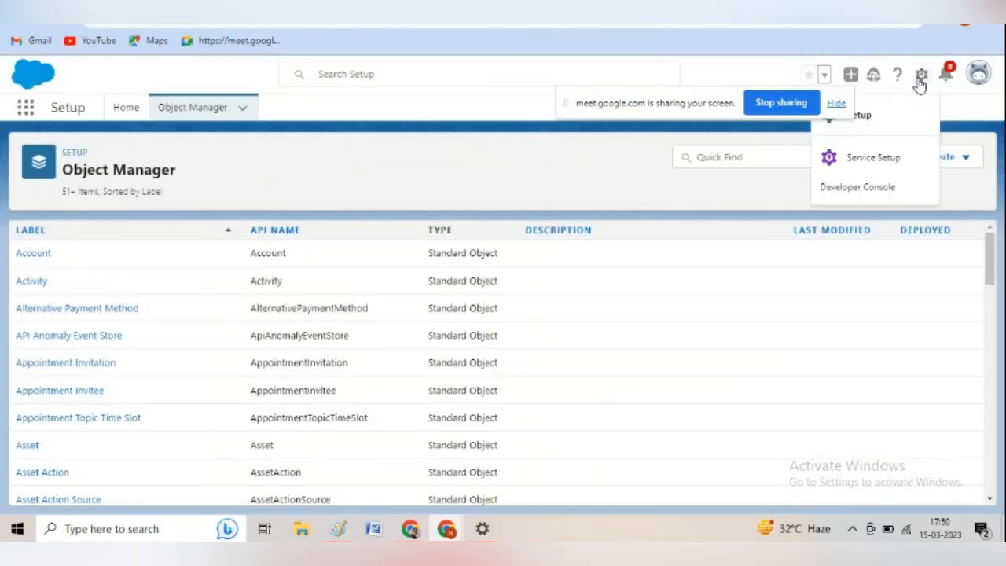
pyautogui.click(880, 117)
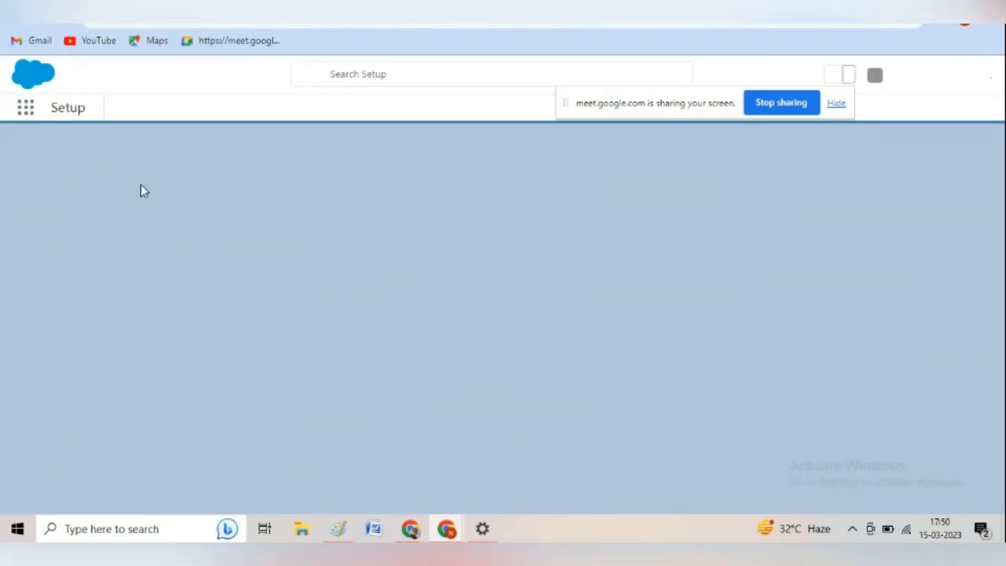
pyautogui.click(99, 146)
pyautogui.write('tabs')
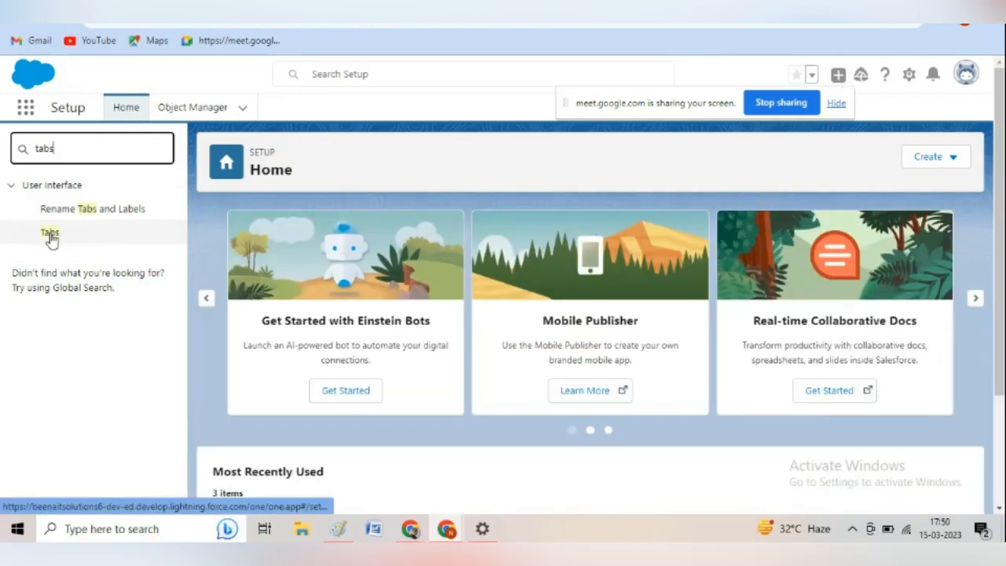
pyautogui.click(49, 233)
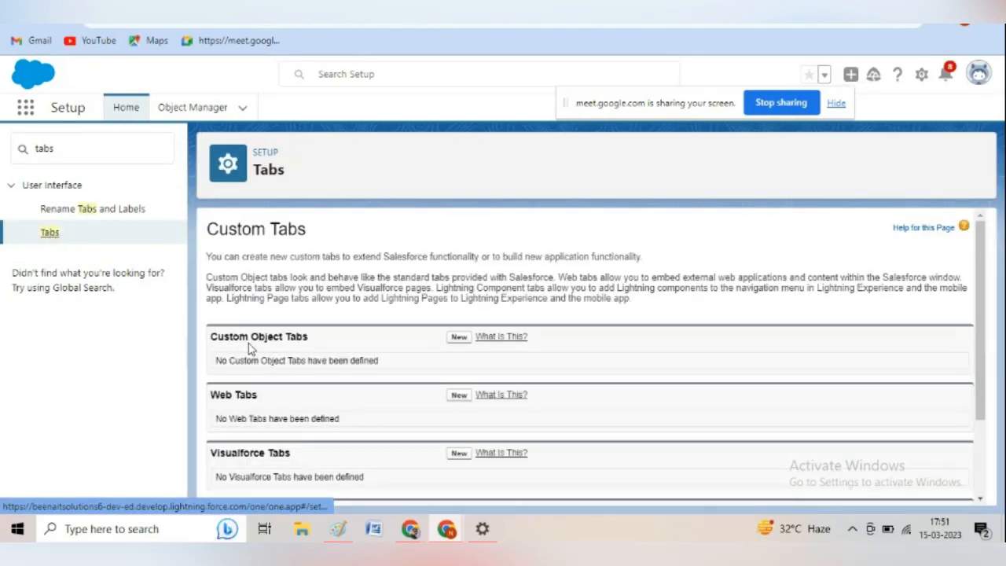
# Start a new custom object tab for the Trainer object with the Big top style, keeping Default On visibility for all profiles.
pyautogui.click(458, 338)
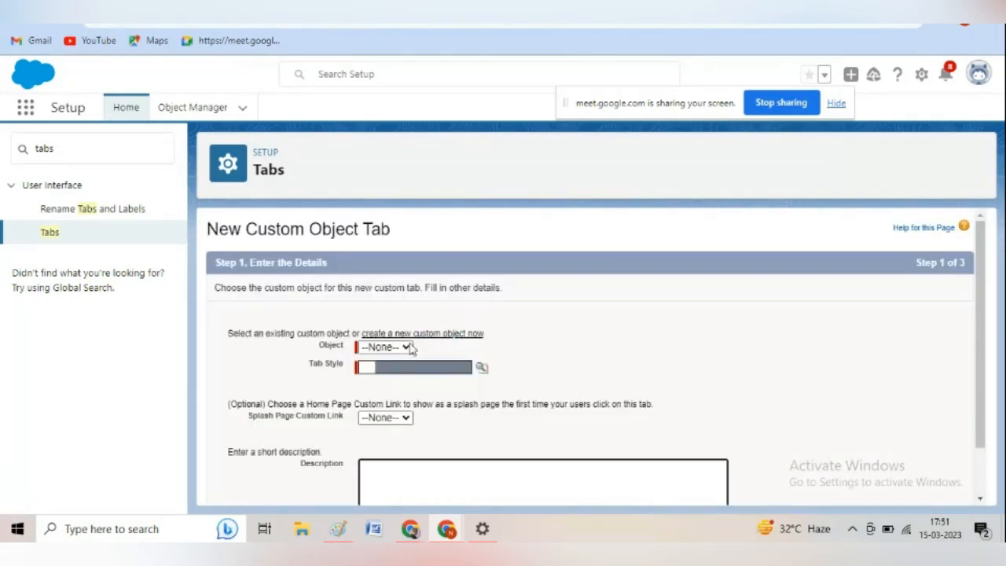
pyautogui.click(404, 347)
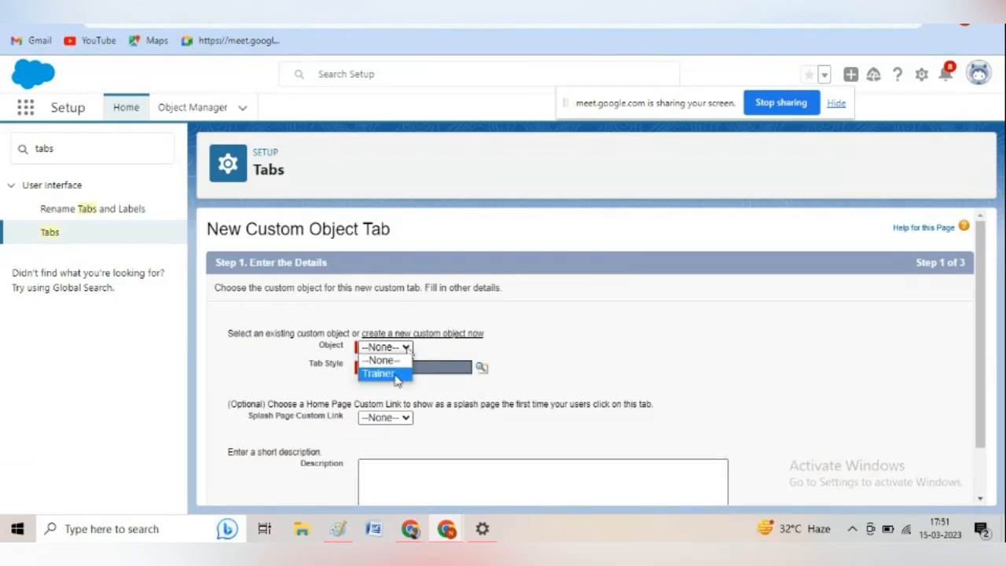
pyautogui.click(396, 377)
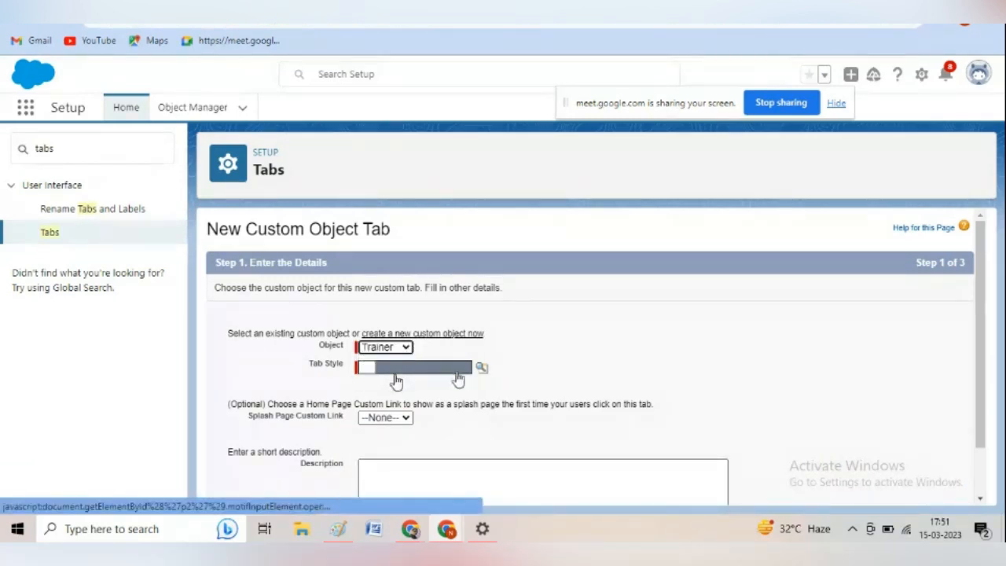
pyautogui.click(481, 369)
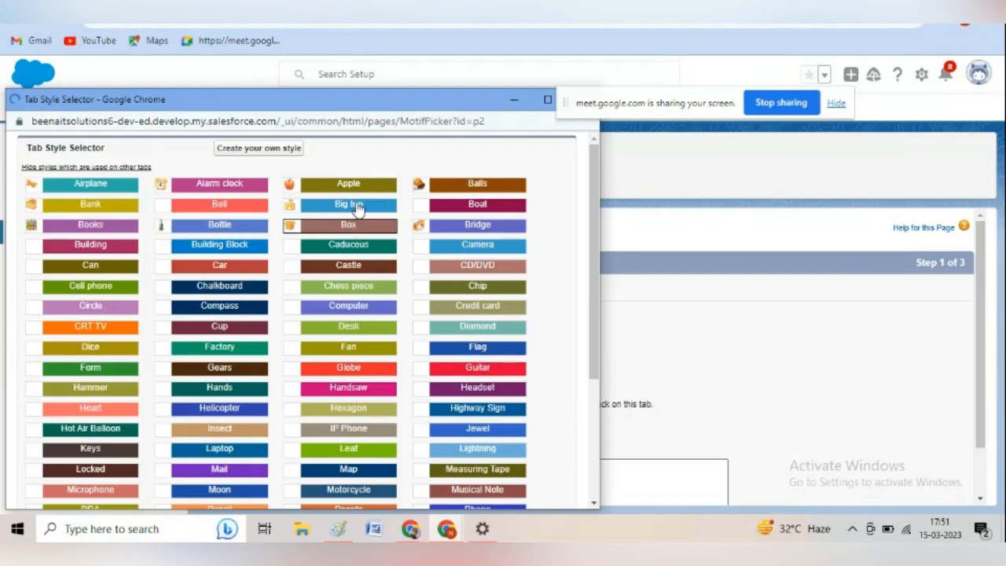
pyautogui.click(350, 204)
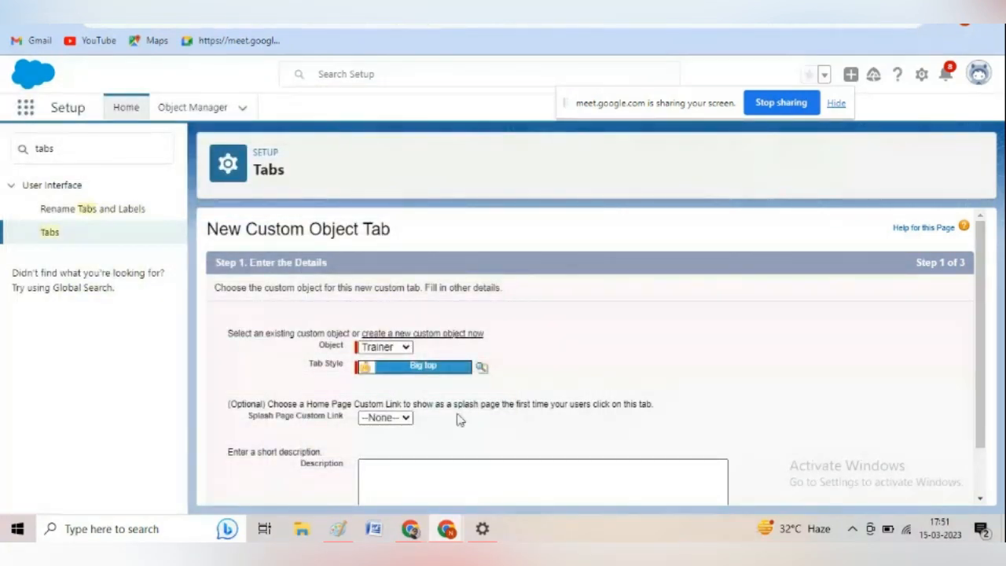
pyautogui.scroll(-2, 975, 493)
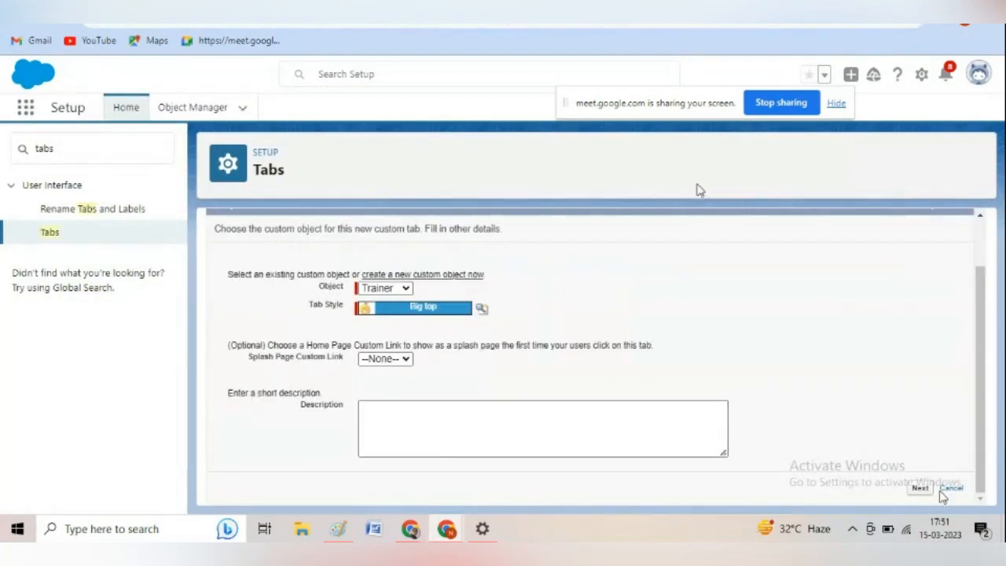
pyautogui.click(926, 489)
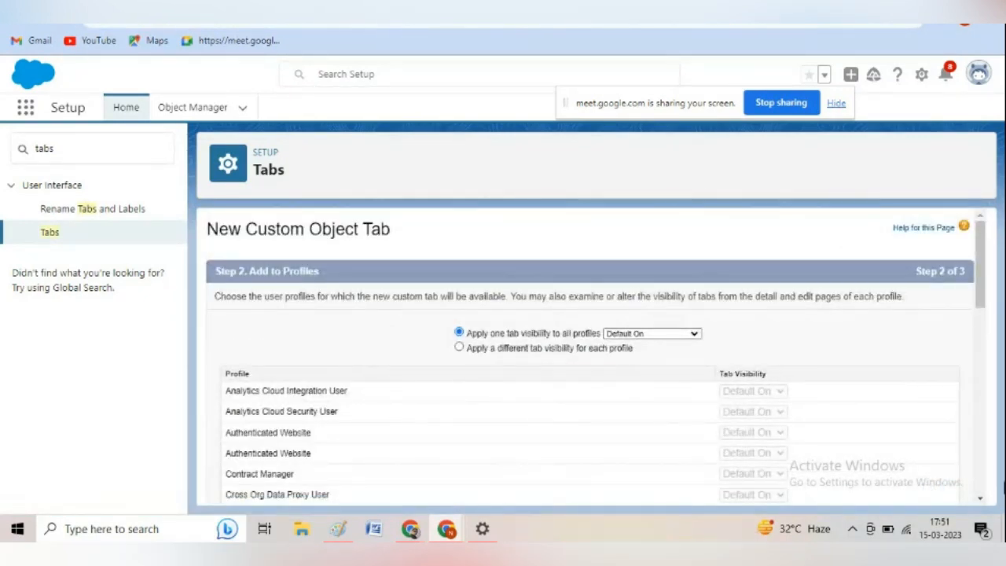
pyautogui.scroll(-10, 981, 483)
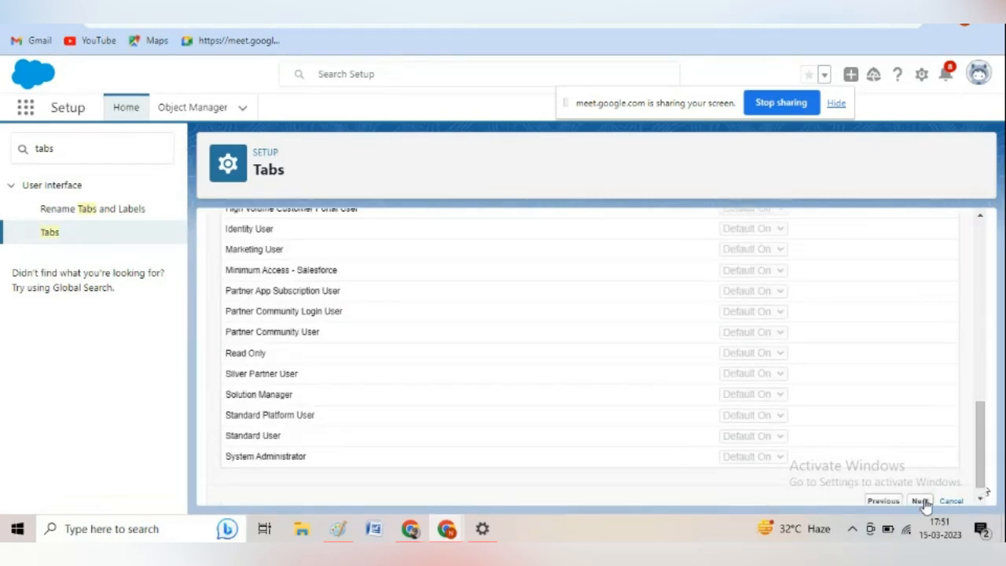
pyautogui.click(920, 501)
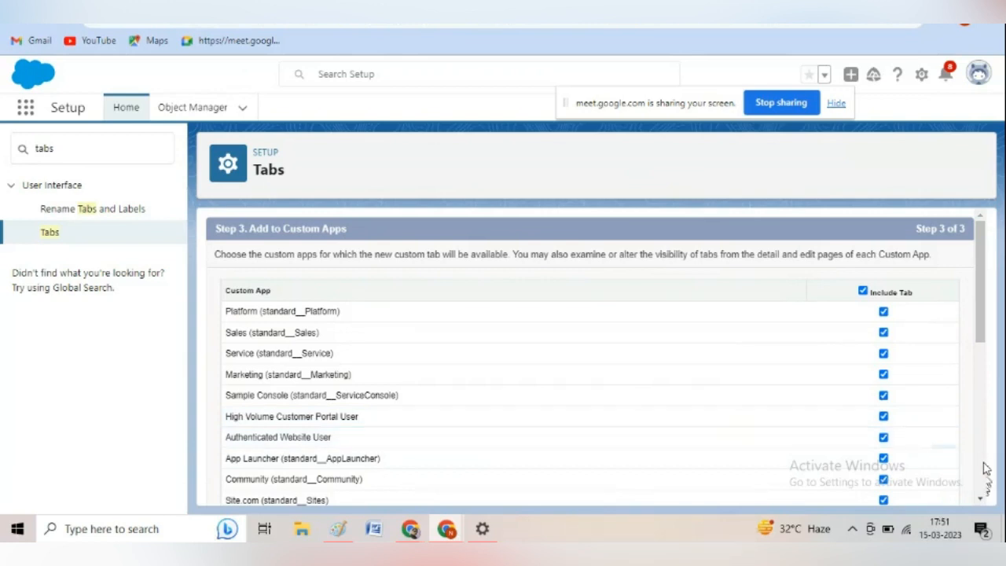
# Exclude the tab from all custom apps, include it only in Training Management, and save the tab.
pyautogui.scroll(-10, 982, 470)
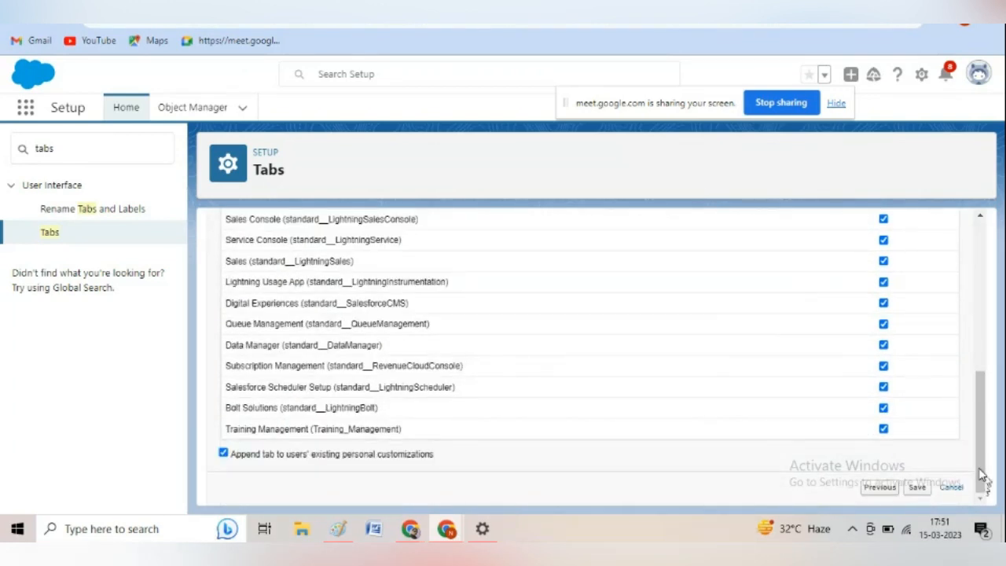
pyautogui.click(980, 346)
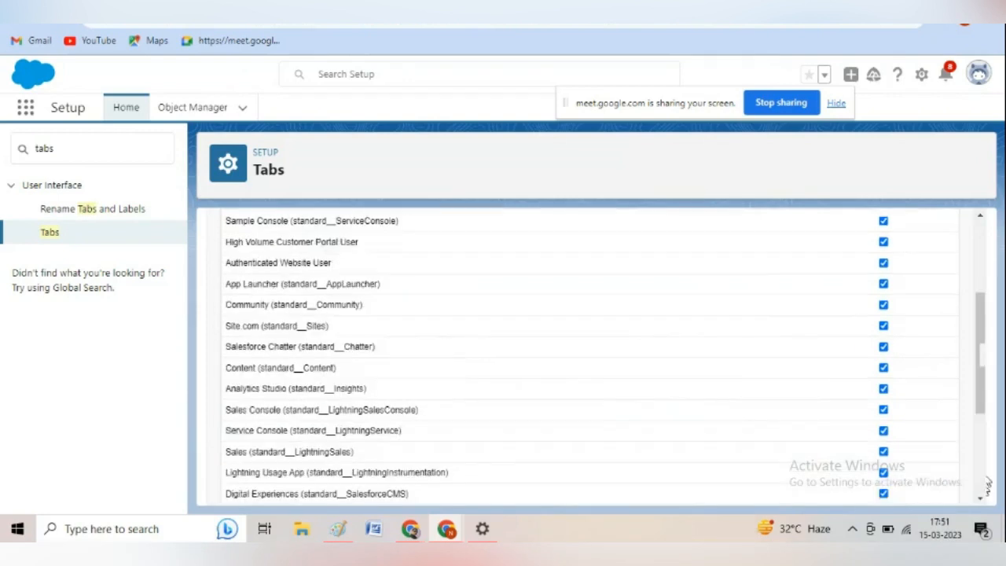
pyautogui.scroll(3, 900, 289)
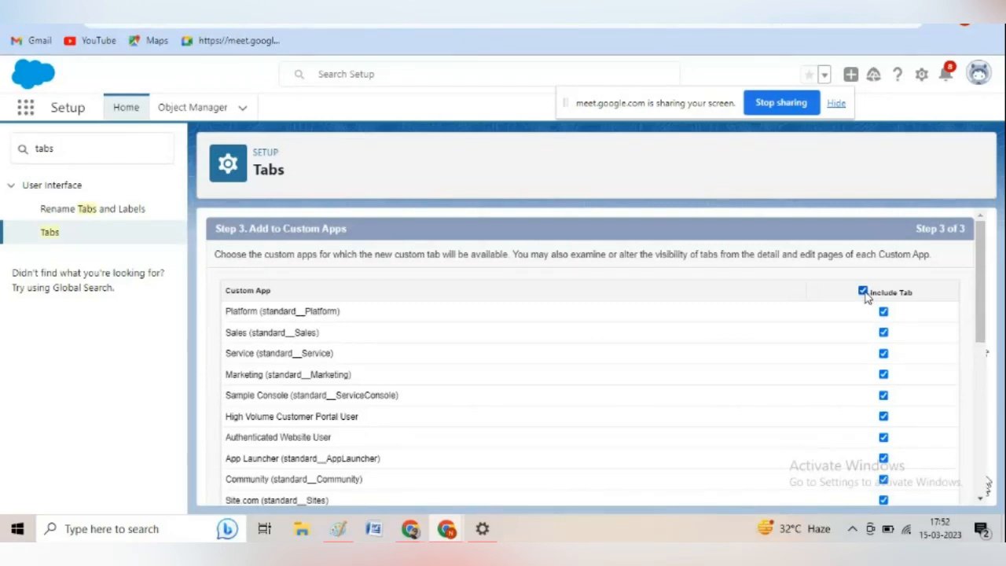
pyautogui.click(863, 291)
pyautogui.click(980, 456)
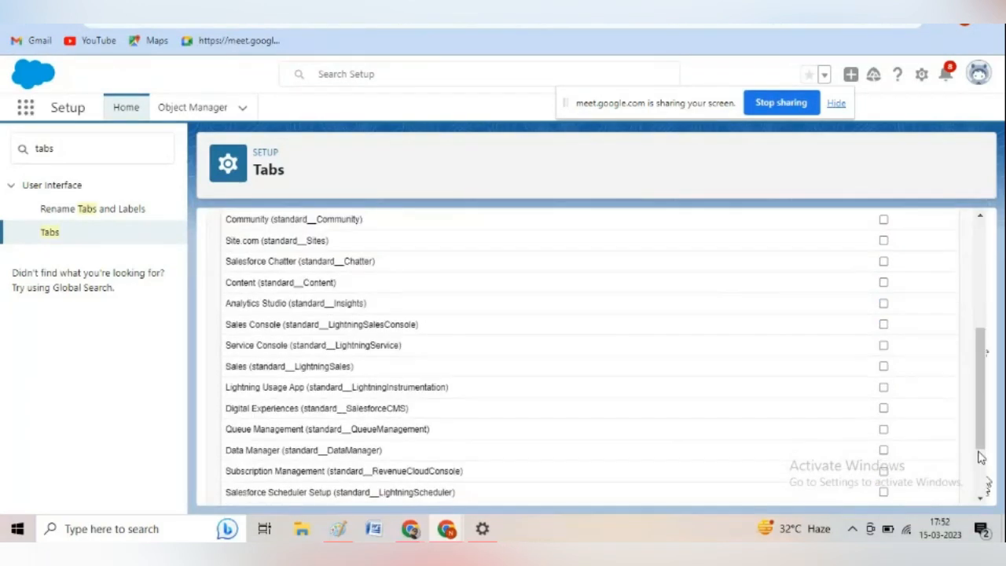
pyautogui.click(981, 466)
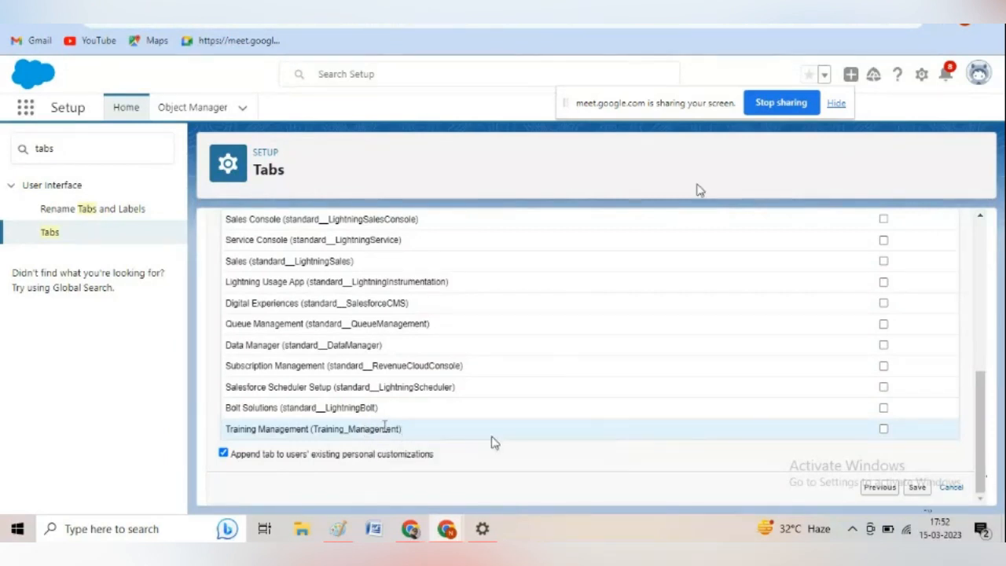
pyautogui.click(884, 430)
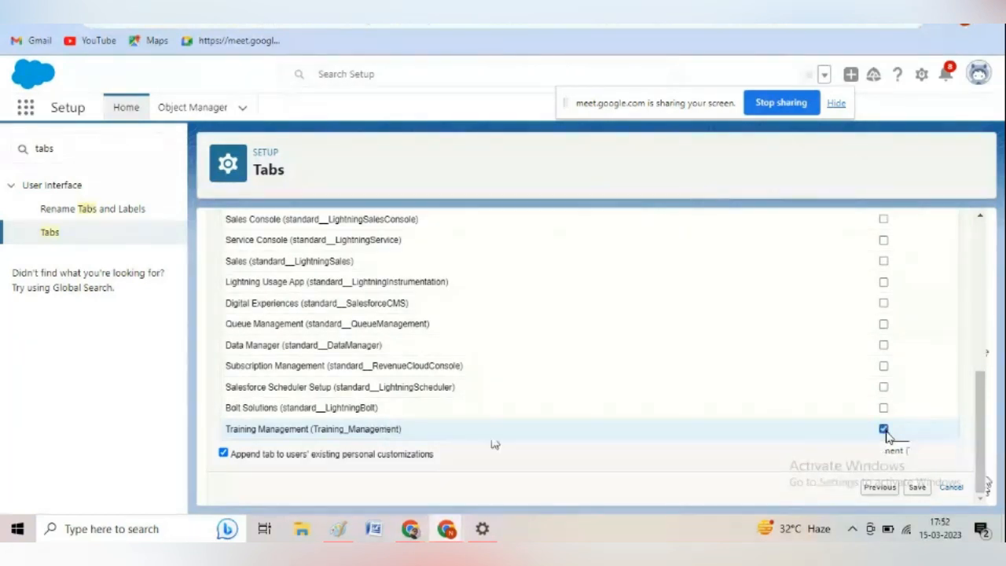
pyautogui.click(916, 487)
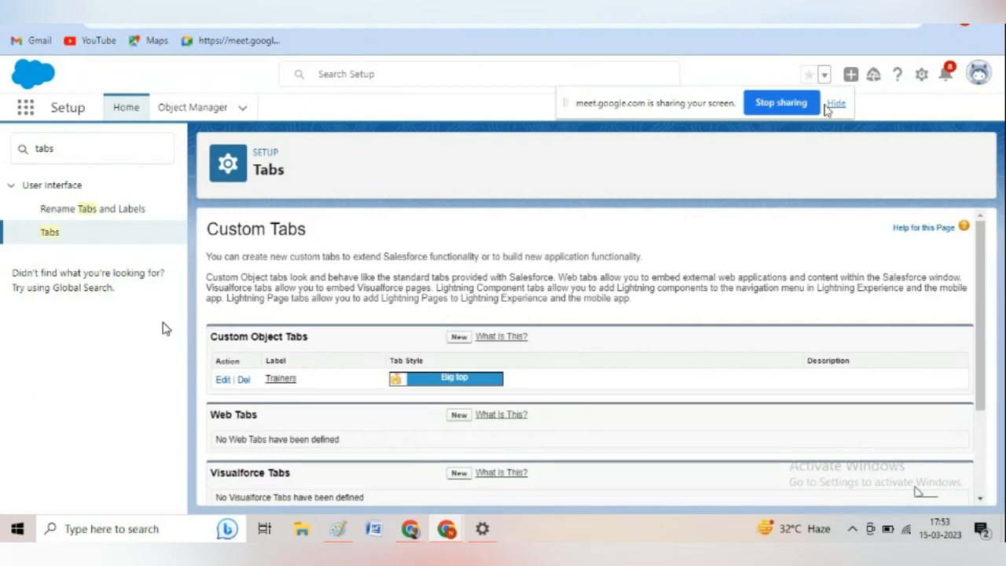
# Open a fresh Setup page, search it for "app manager" and open App Manager.
pyautogui.click(923, 75)
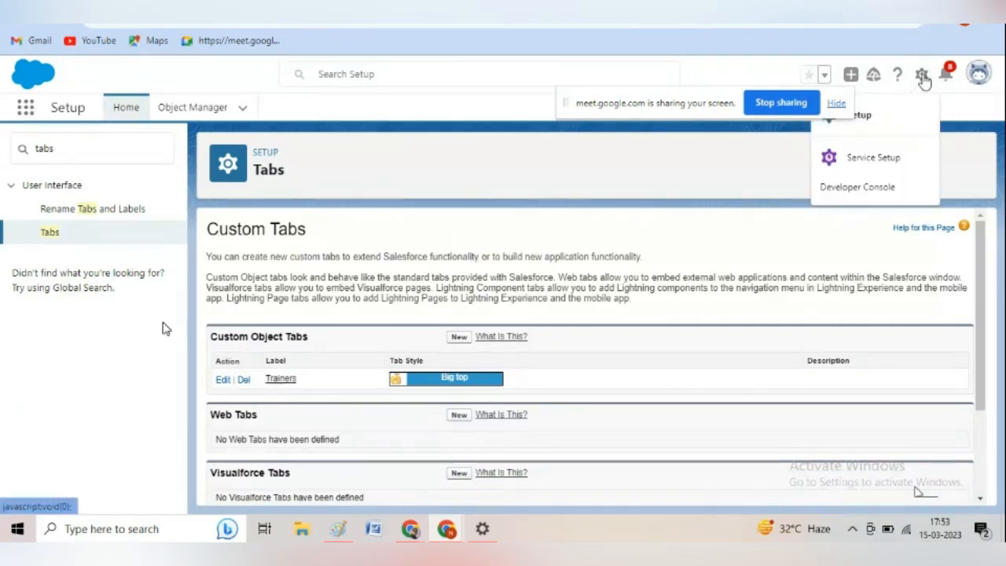
pyautogui.click(873, 117)
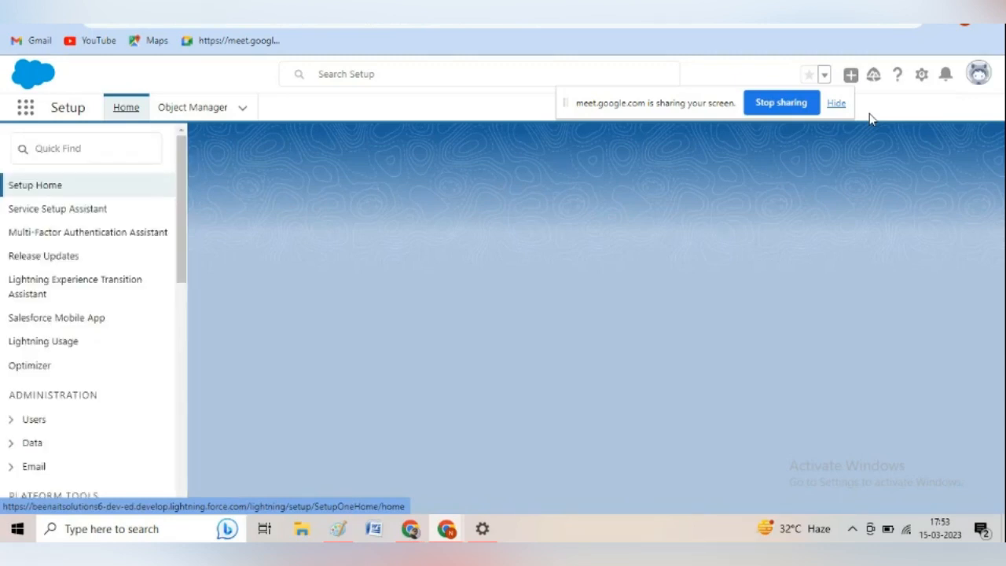
pyautogui.click(108, 153)
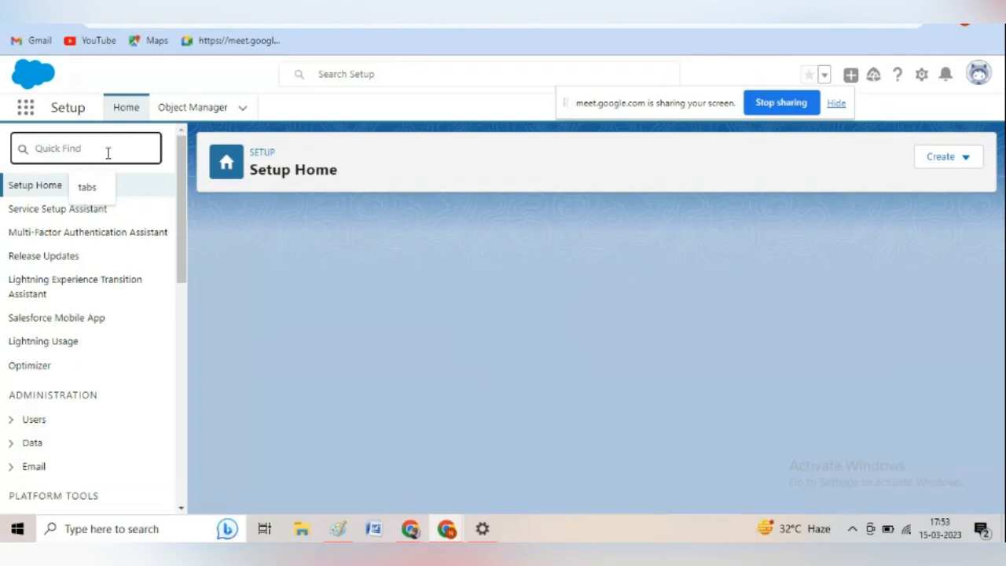
pyautogui.write('app manag')
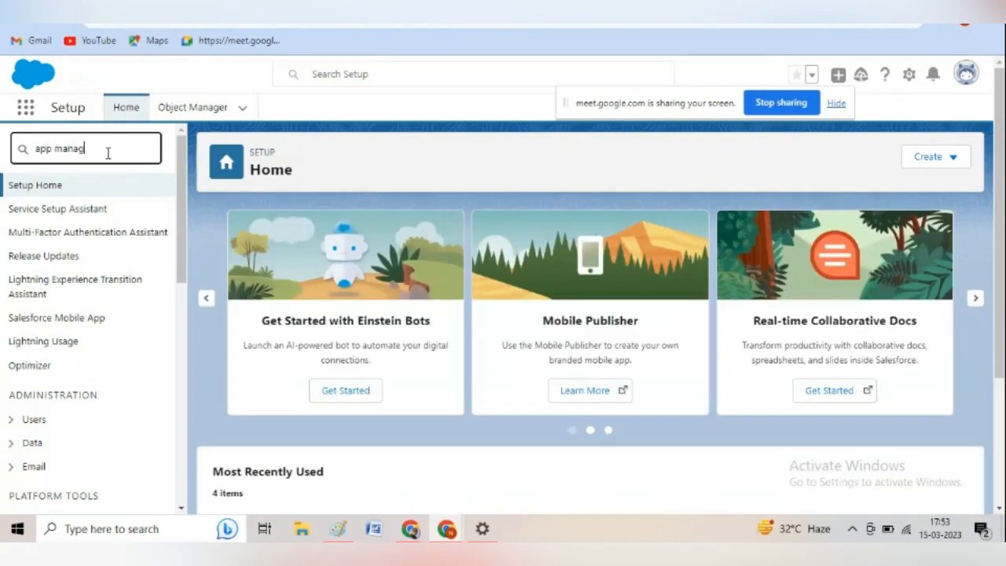
pyautogui.write('er')
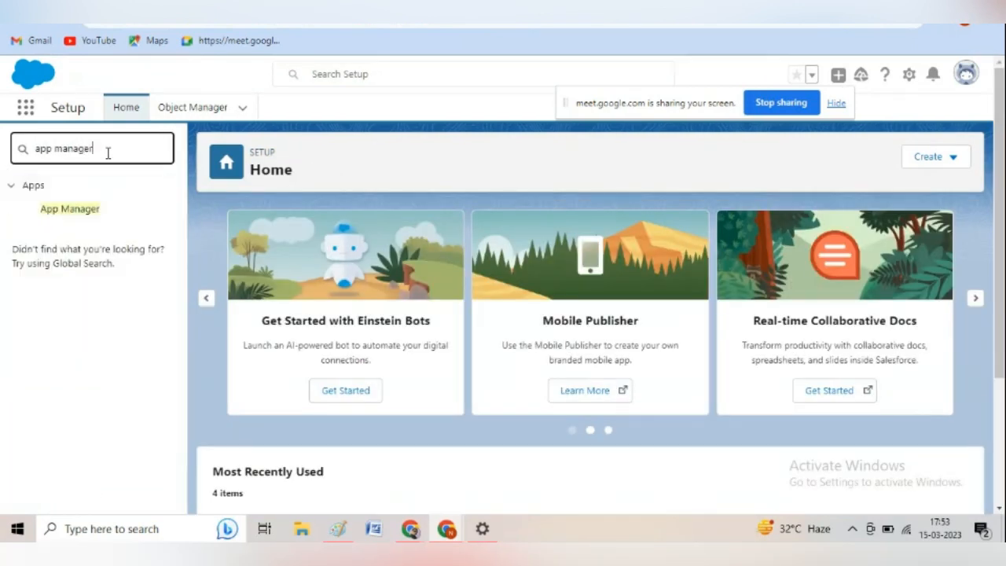
pyautogui.click(75, 211)
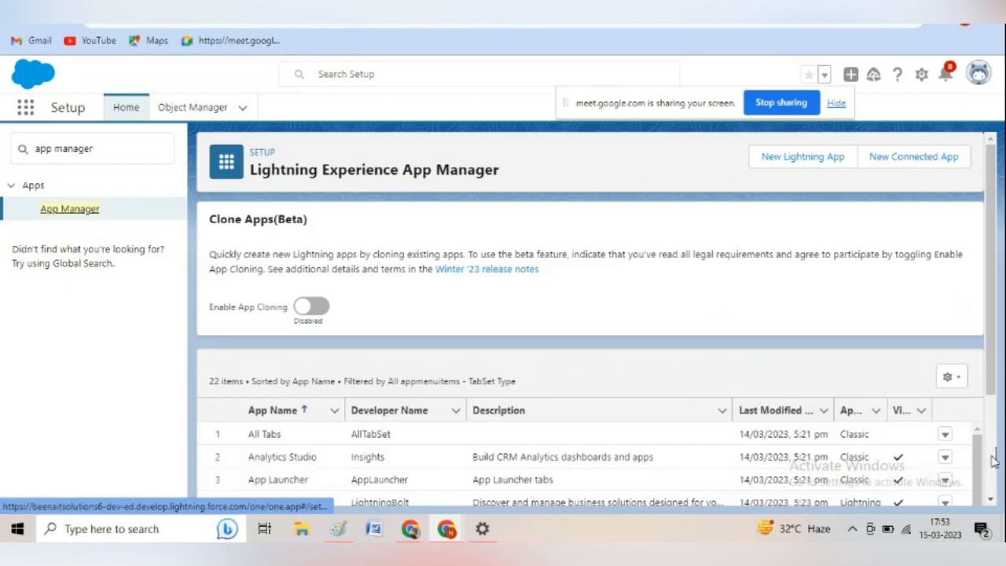
# Find Training Management at the end of the app list and open it for editing.
pyautogui.scroll(-2, 994, 461)
pyautogui.scroll(-5, 982, 483)
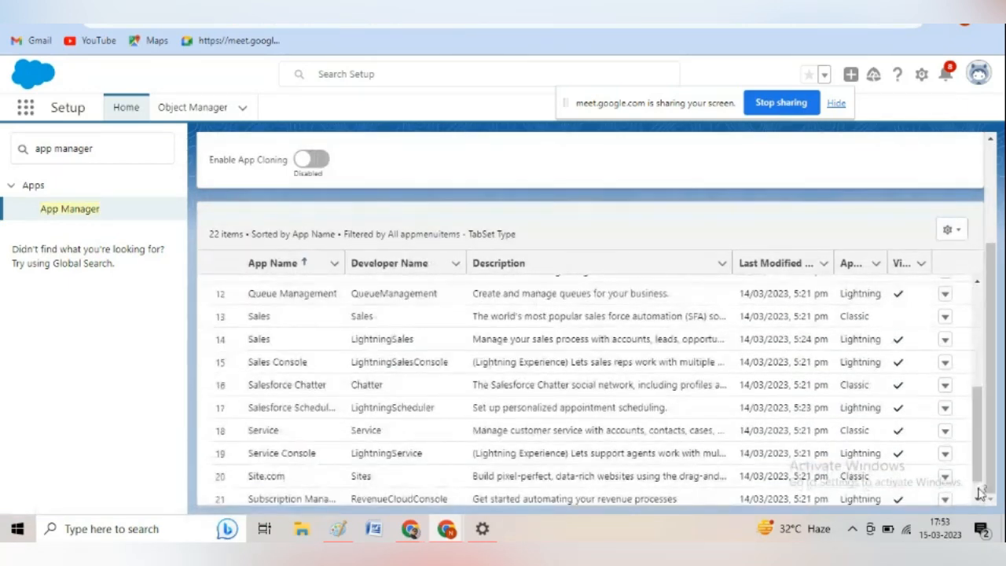
pyautogui.scroll(-1, 980, 490)
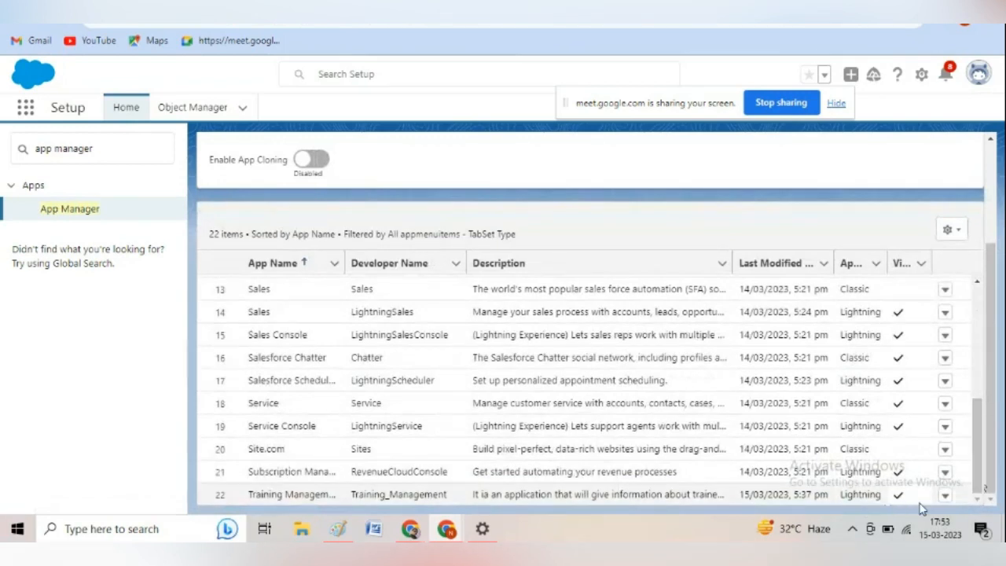
pyautogui.click(946, 498)
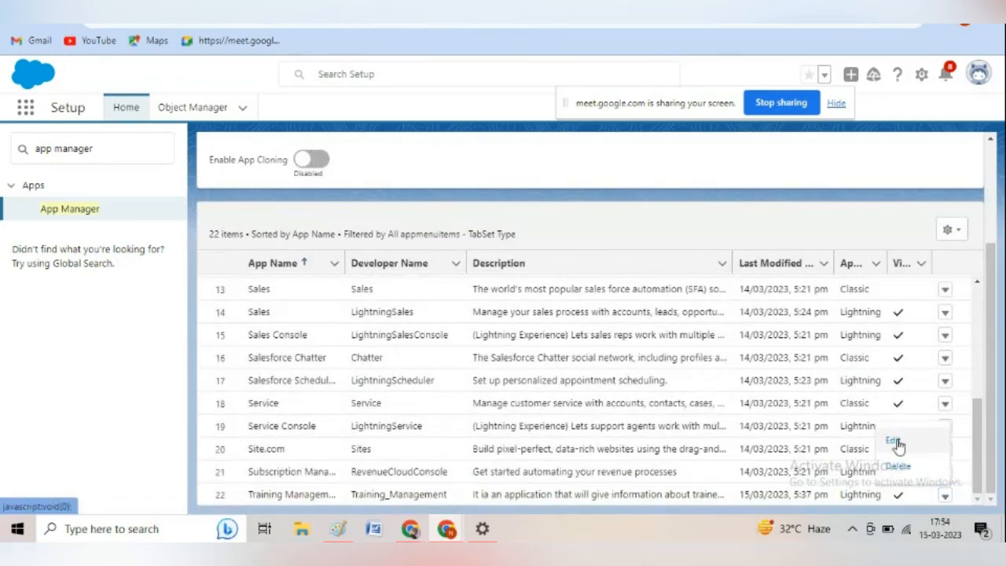
pyautogui.click(897, 444)
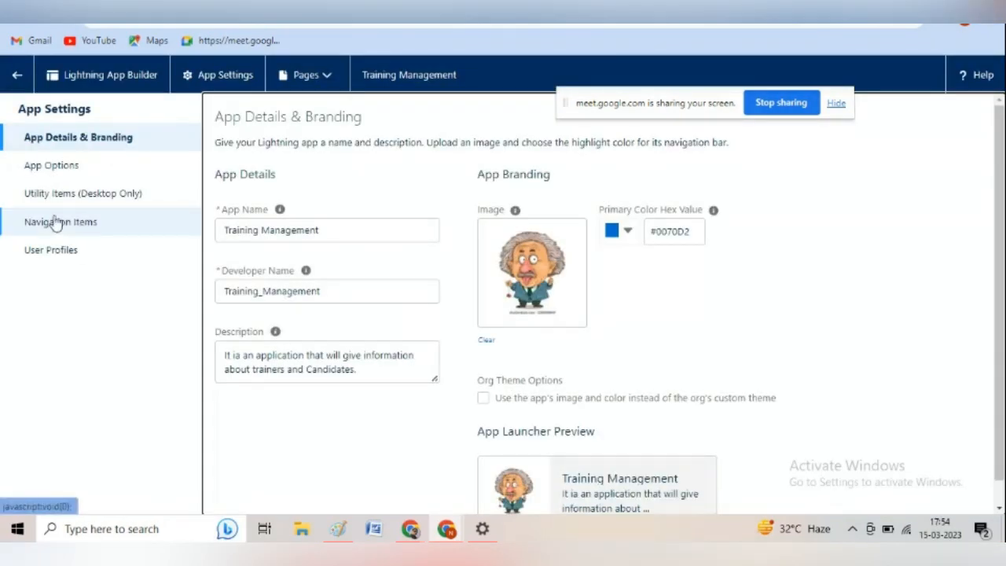
# Filter the app's available navigation items by "train", add Trainers to the selected items and save.
pyautogui.click(62, 226)
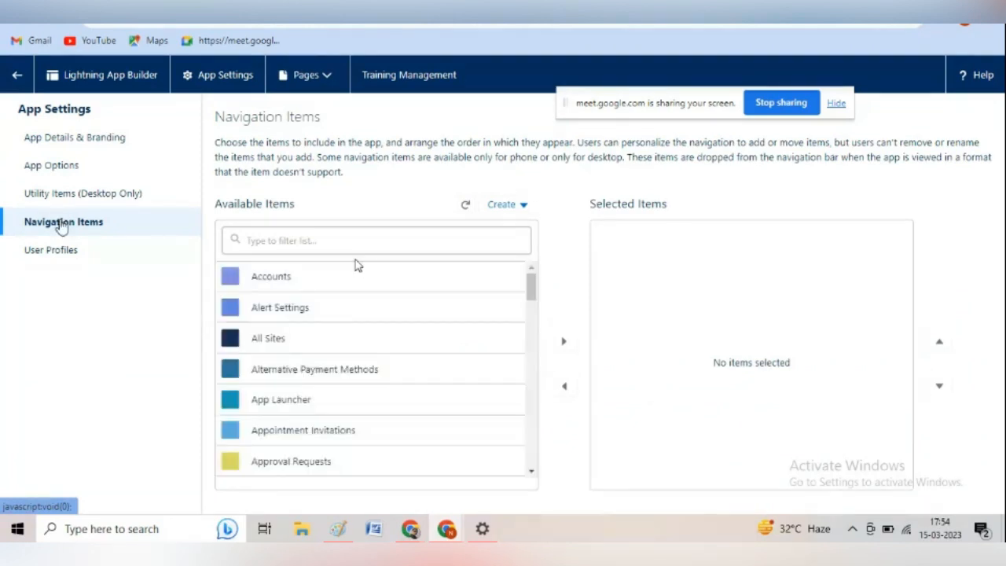
pyautogui.click(333, 243)
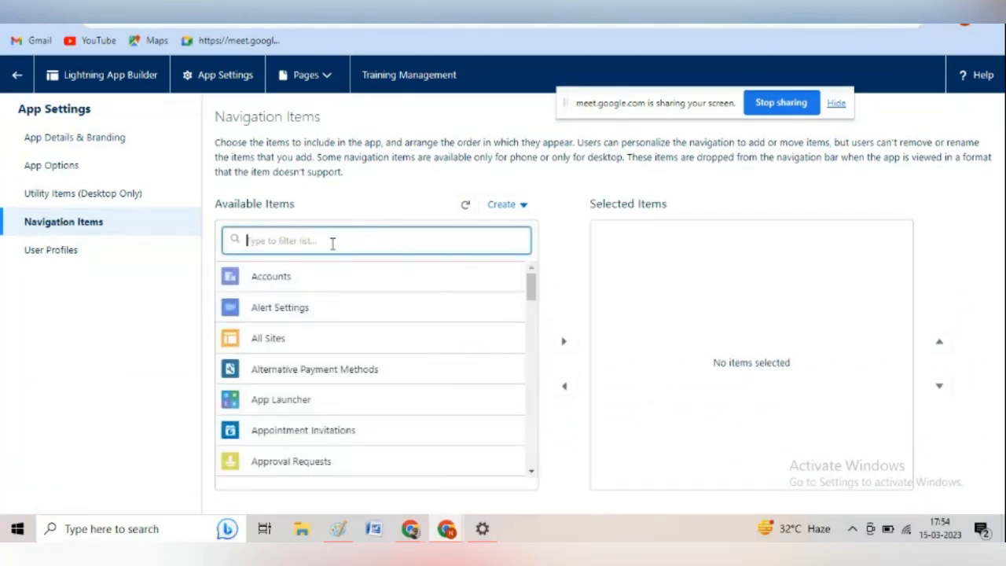
pyautogui.write('tra')
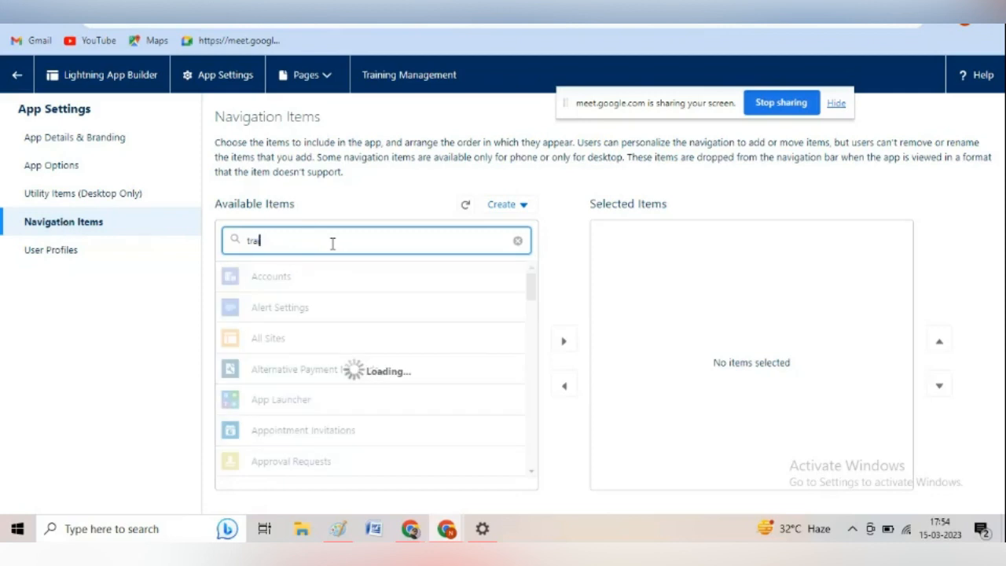
pyautogui.write('in')
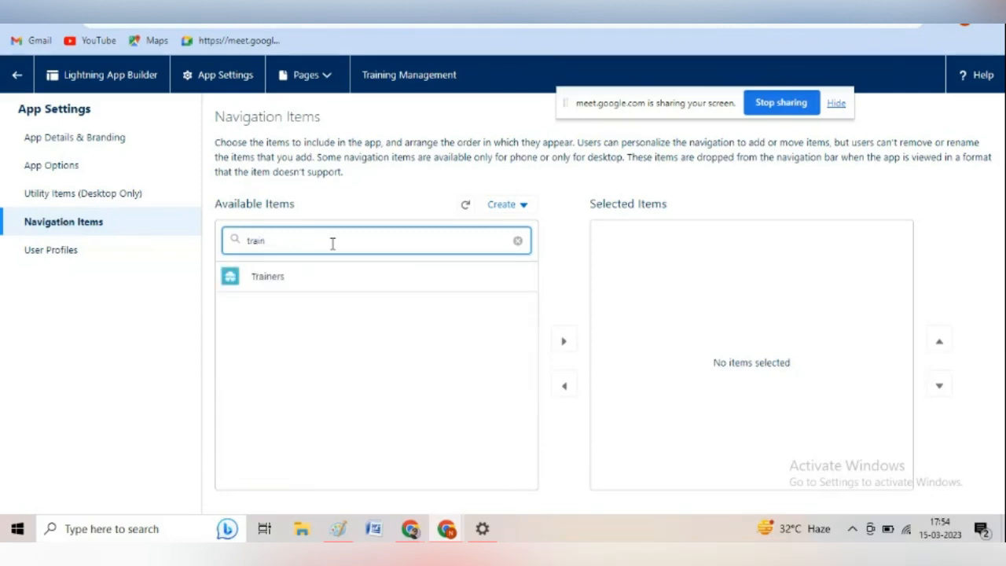
pyautogui.click(297, 282)
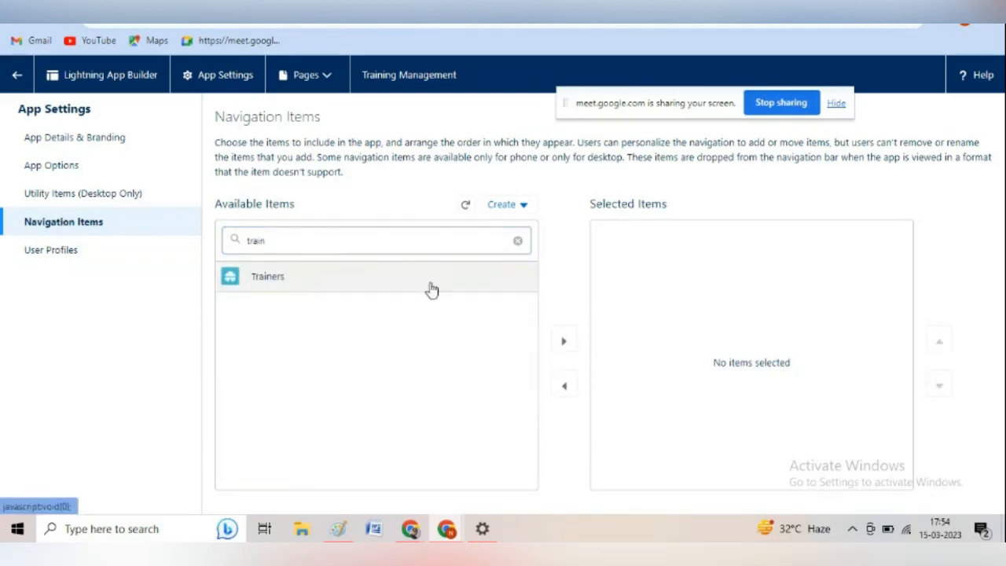
pyautogui.click(566, 343)
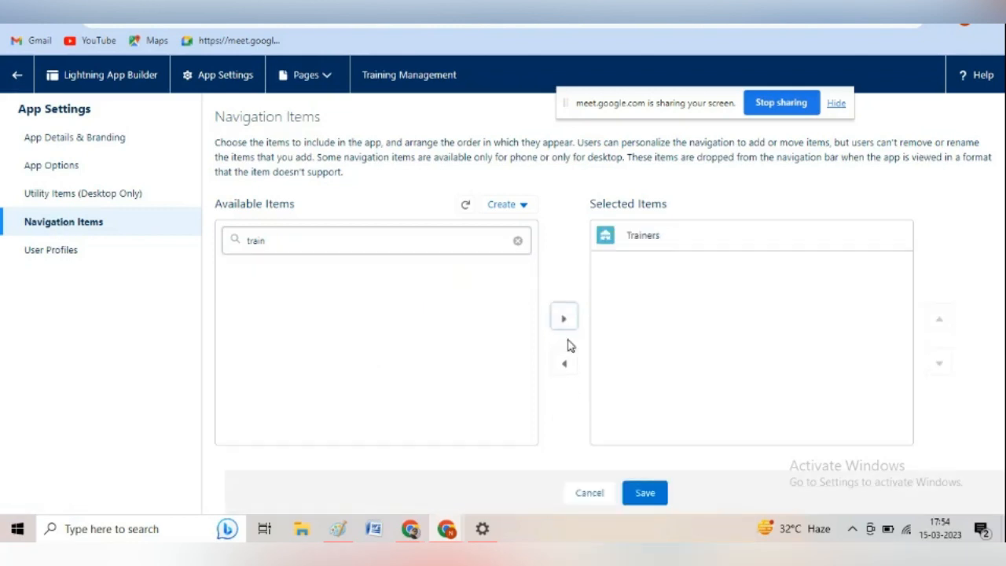
pyautogui.click(644, 494)
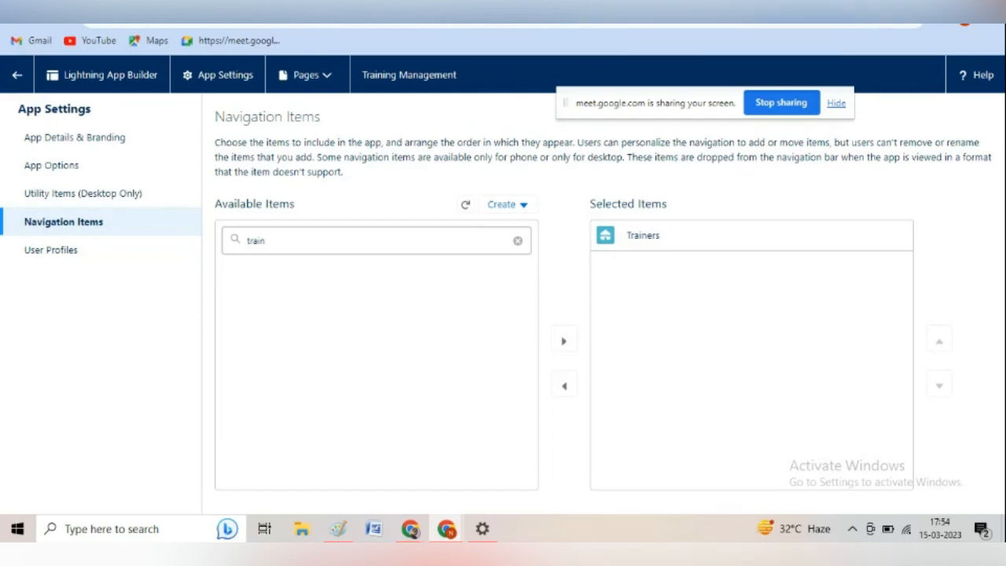
# Open a fresh Setup page and launch the Training Management app from the full list of apps.
pyautogui.click(637, 5)
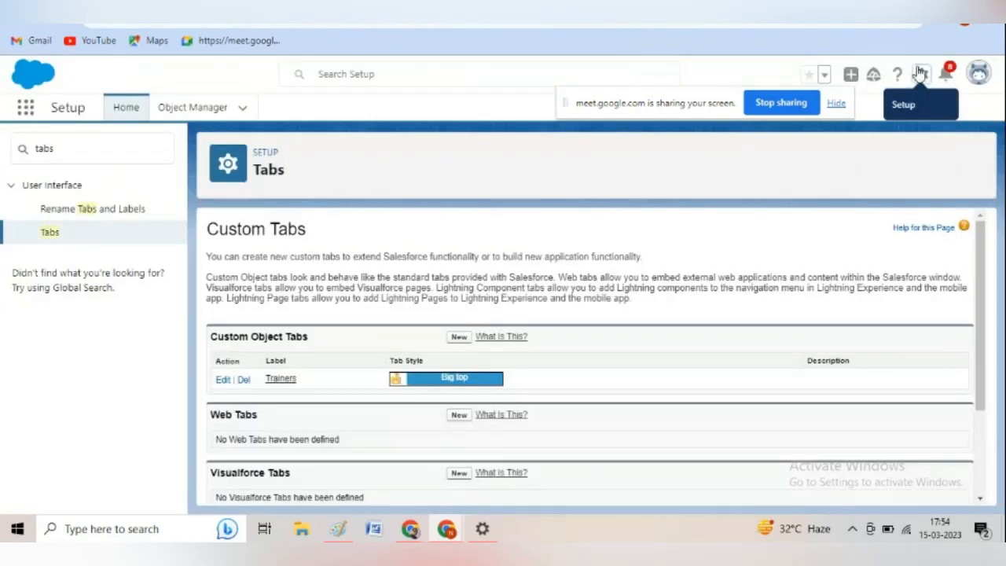
pyautogui.click(921, 74)
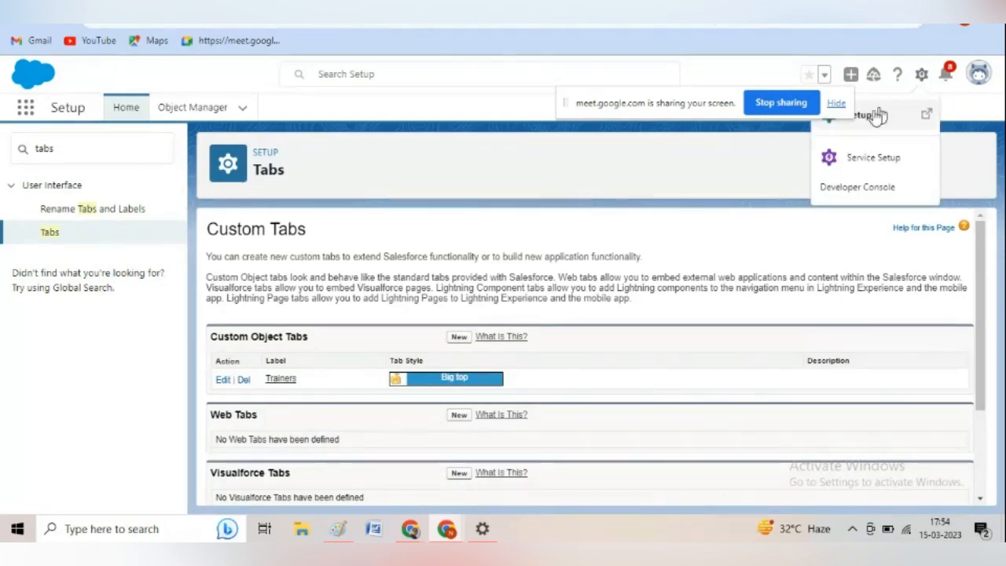
pyautogui.click(876, 116)
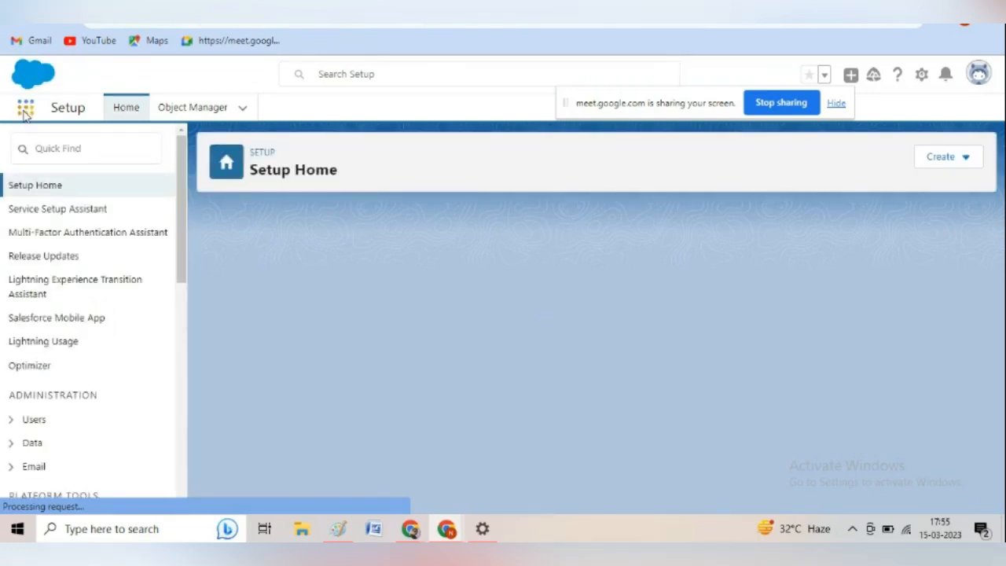
pyautogui.click(25, 111)
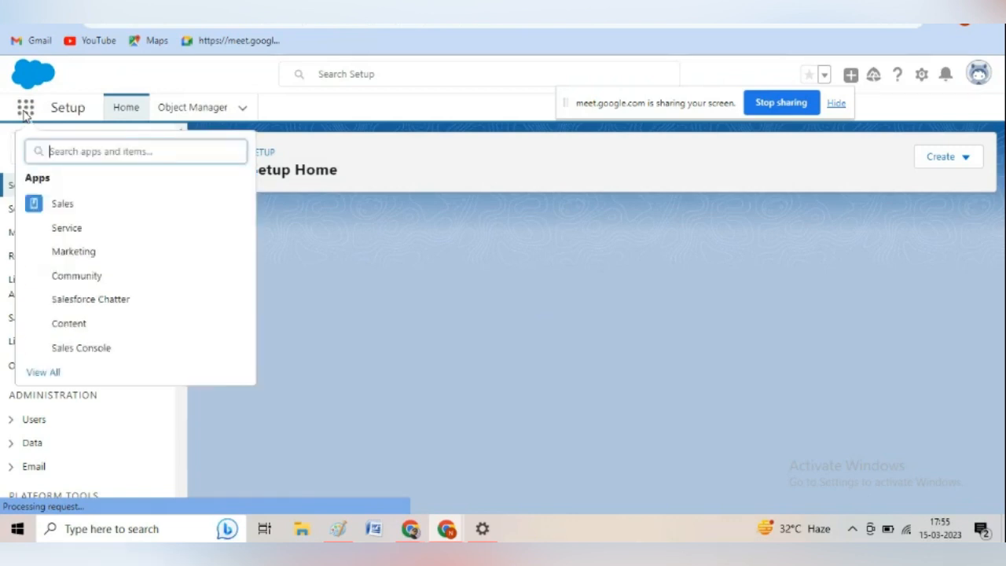
pyautogui.click(48, 378)
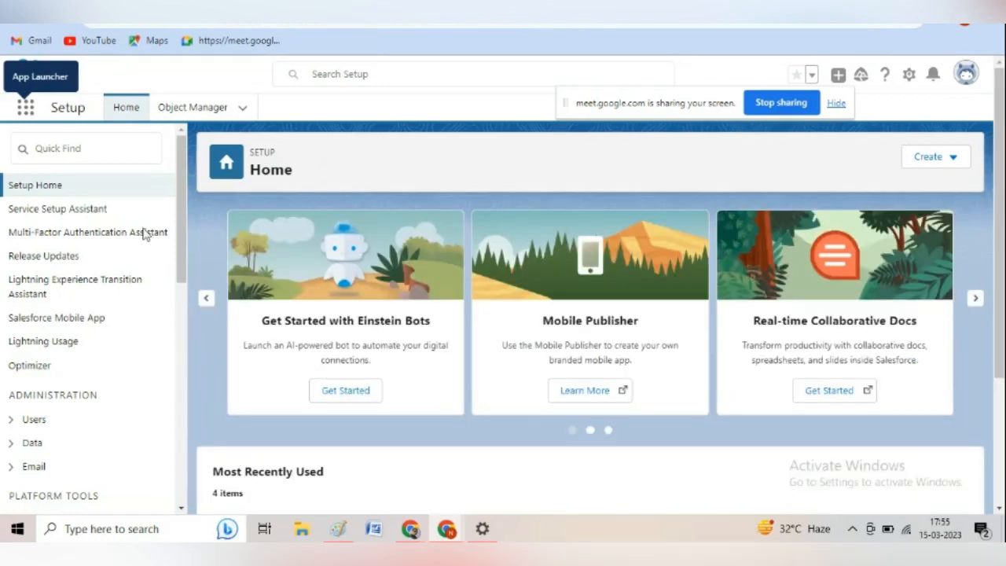
pyautogui.click(25, 108)
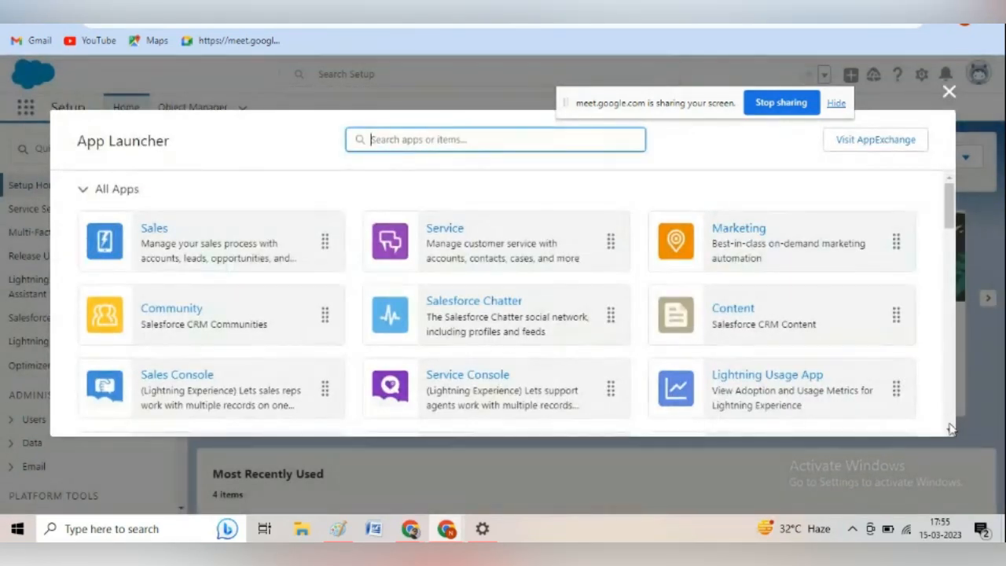
pyautogui.click(950, 430)
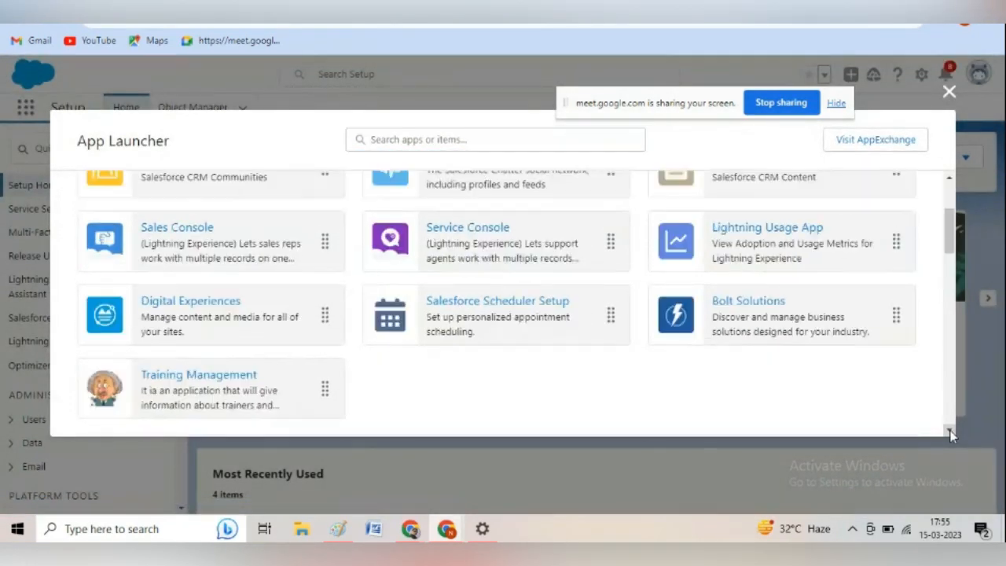
pyautogui.click(194, 381)
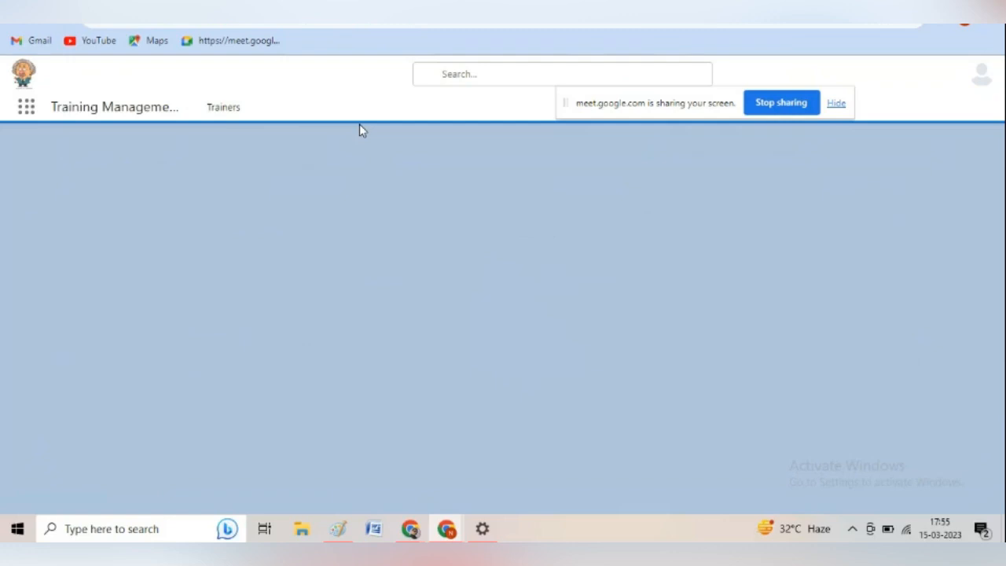
# Open the Trainers list in Training Management and check which actions its navigation item offers.
pyautogui.click(232, 117)
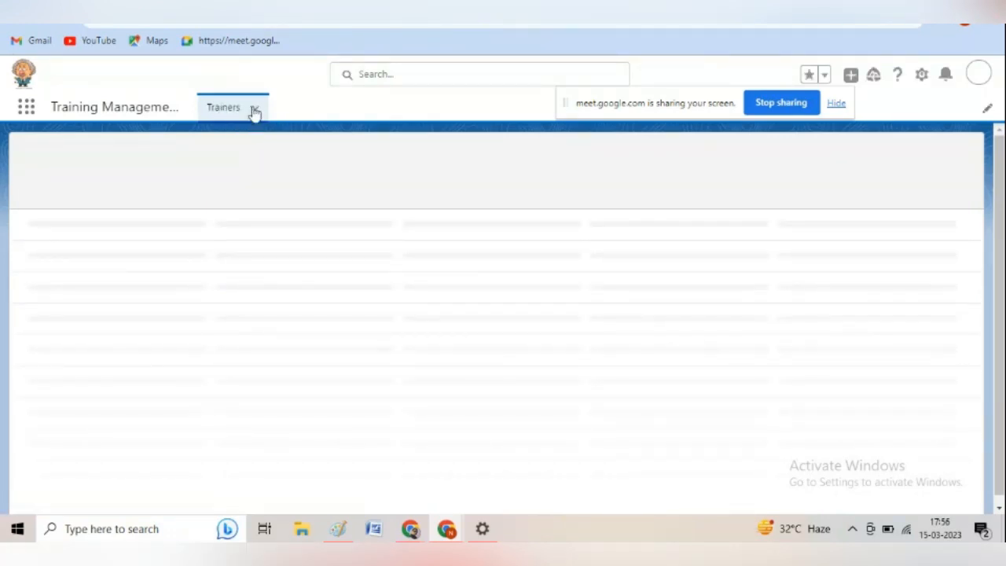
pyautogui.click(253, 109)
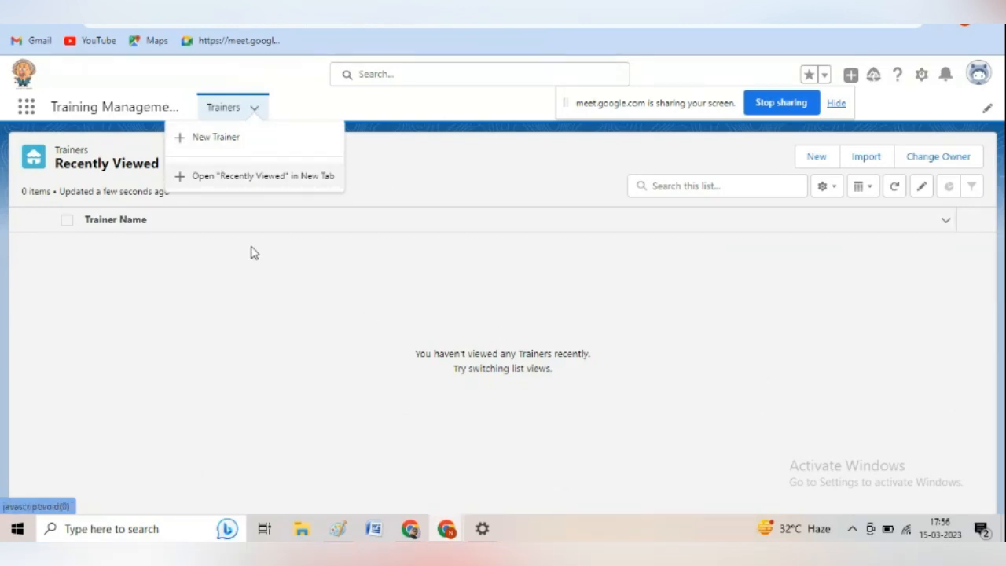
pyautogui.click(206, 245)
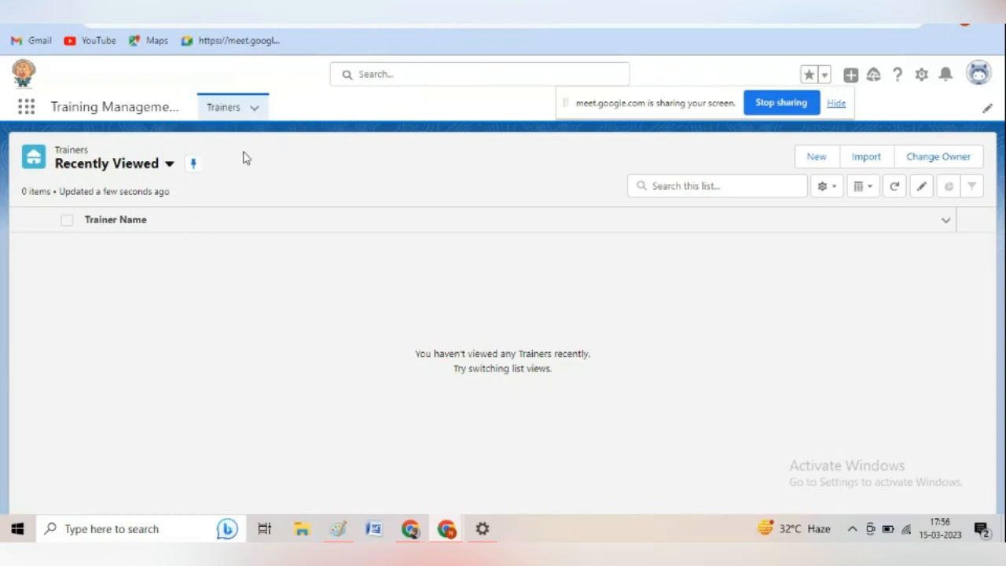
pyautogui.click(254, 108)
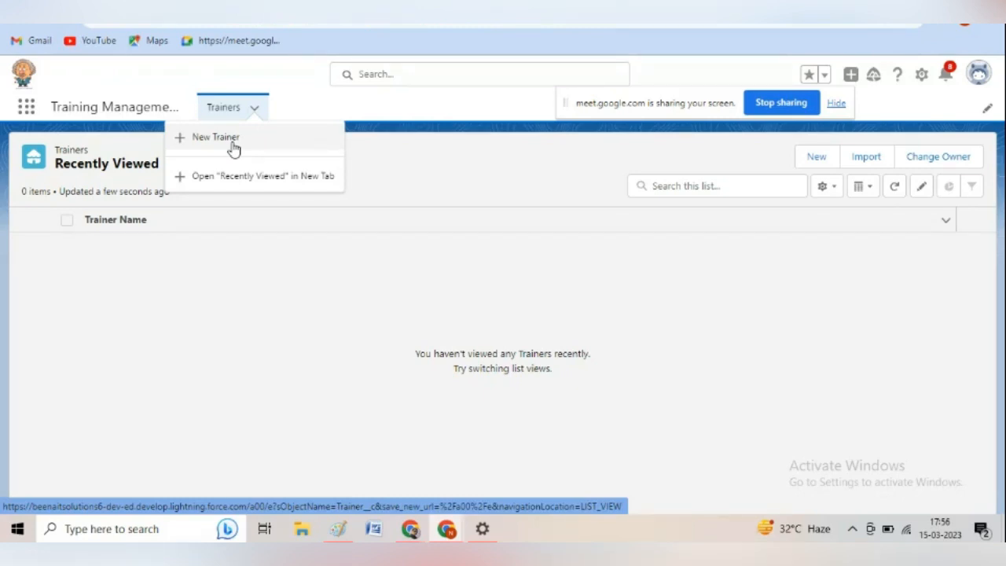
# Review the planned Trainers table in Paint, return to Salesforce in Chrome and show the Object Manager page listing Trainer.
pyautogui.click(336, 530)
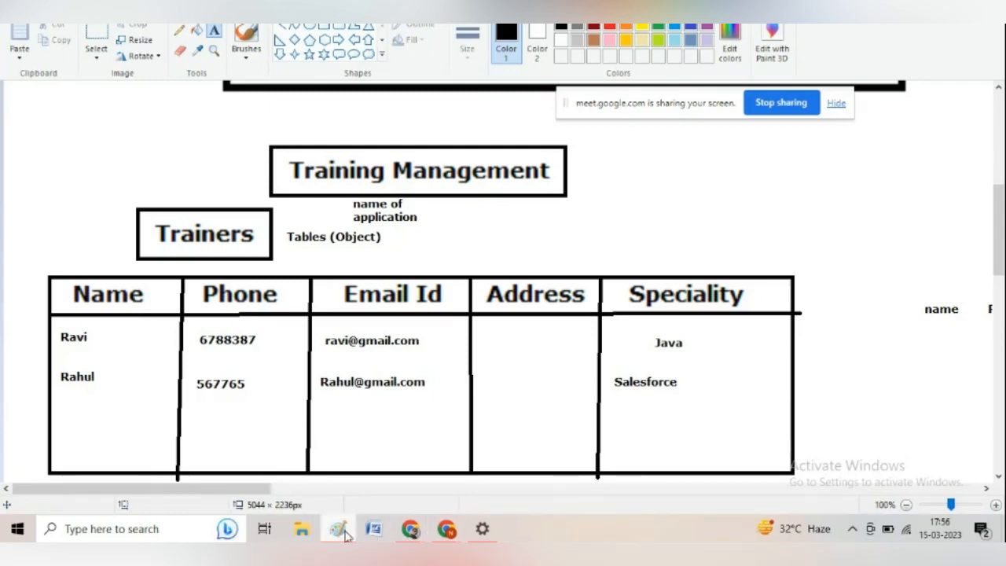
pyautogui.moveTo(444, 534)
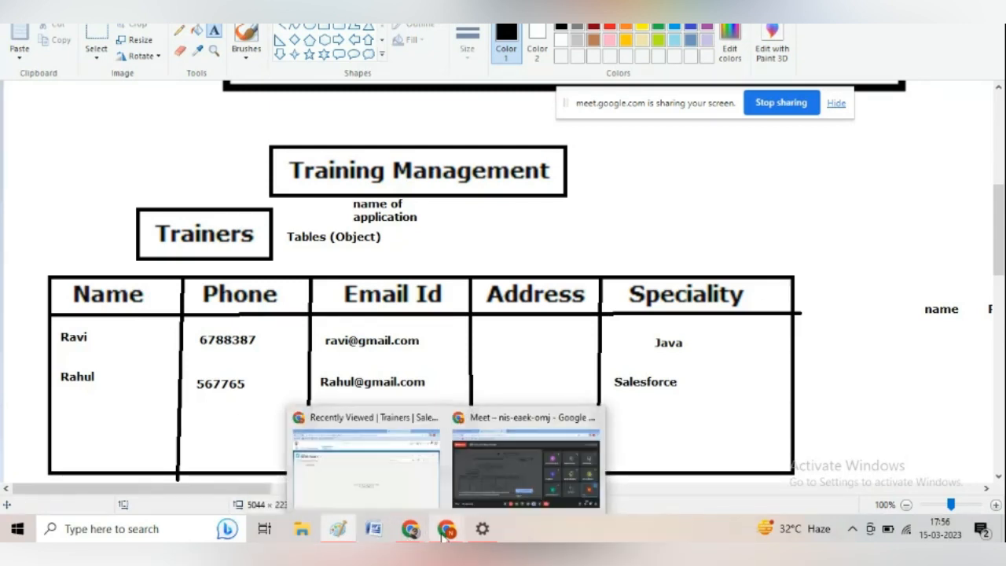
pyautogui.click(395, 495)
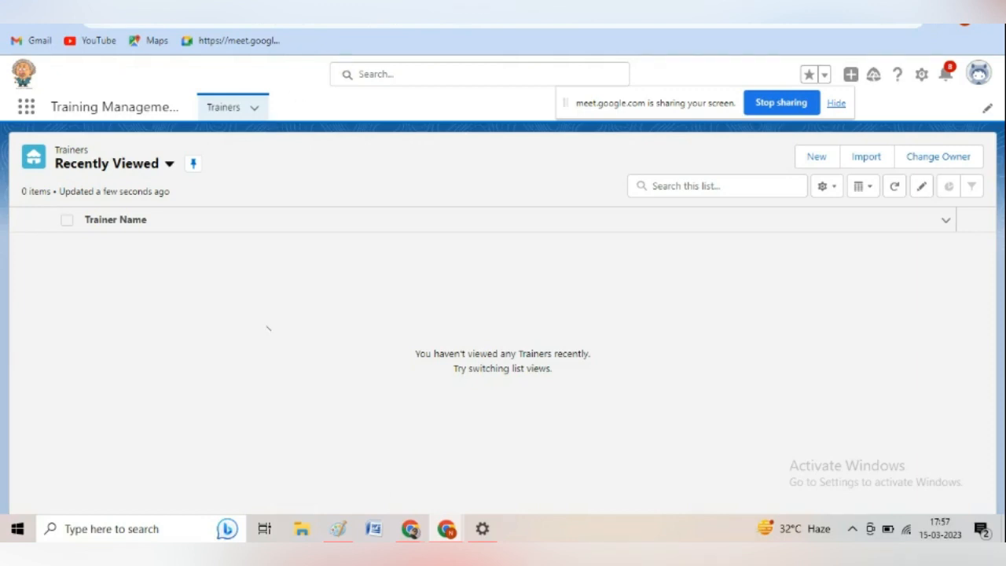
pyautogui.click(244, 3)
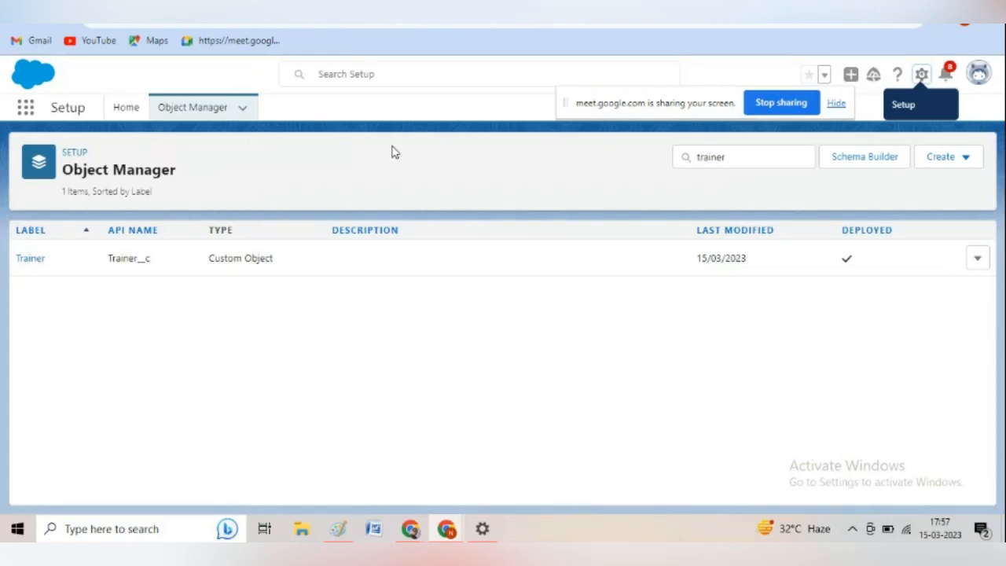
# Switch to Paint and add a text box about 641 × 203 px below the Trainers table, reading "Assignment" and "Candidate Object" on separate lines.
pyautogui.click(341, 534)
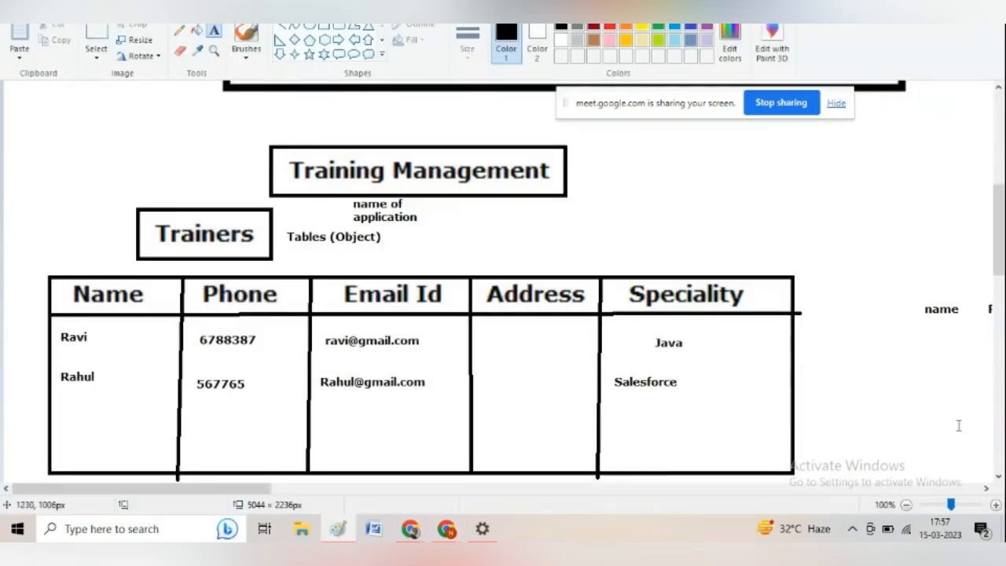
pyautogui.click(998, 476)
pyautogui.click(998, 476)
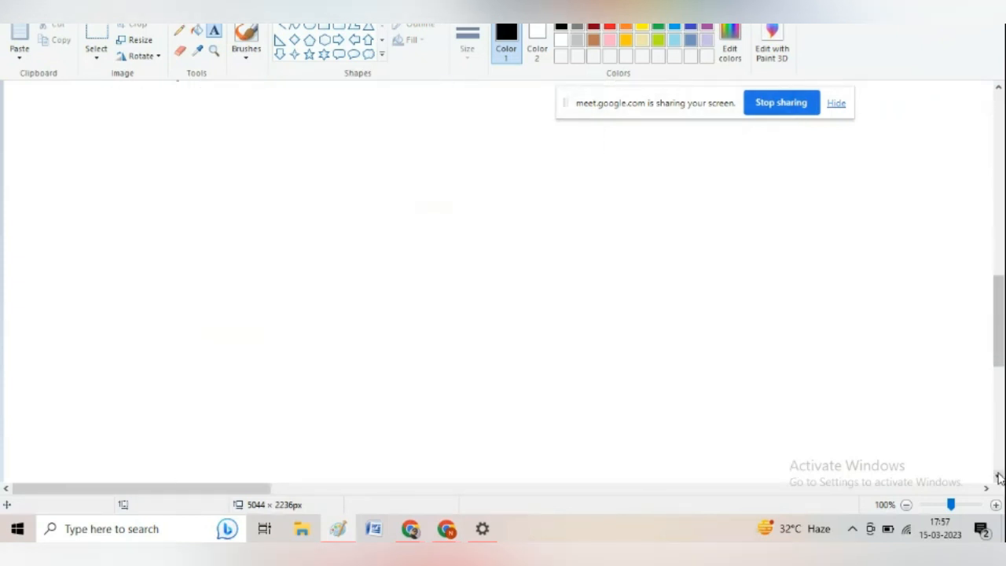
pyautogui.moveTo(159, 179); pyautogui.dragTo(632, 326)
pyautogui.write('Assi')
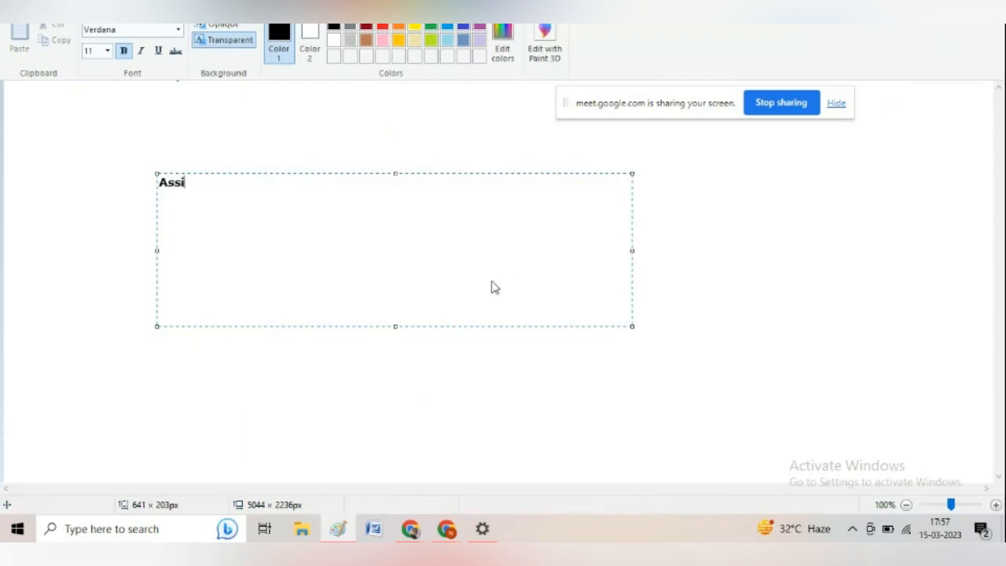
pyautogui.write('gnment')
pyautogui.press('Return')
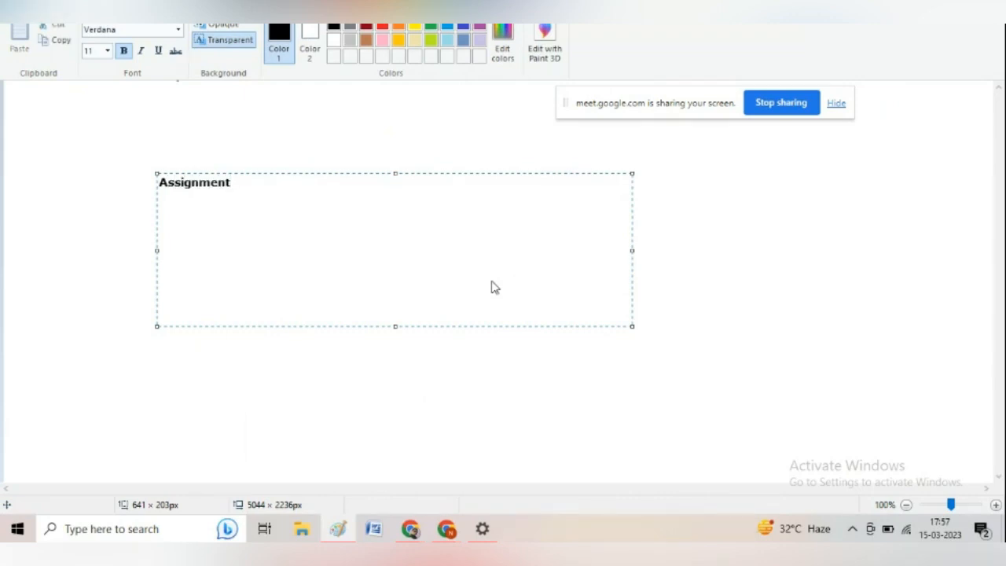
pyautogui.write('Candidate Object')
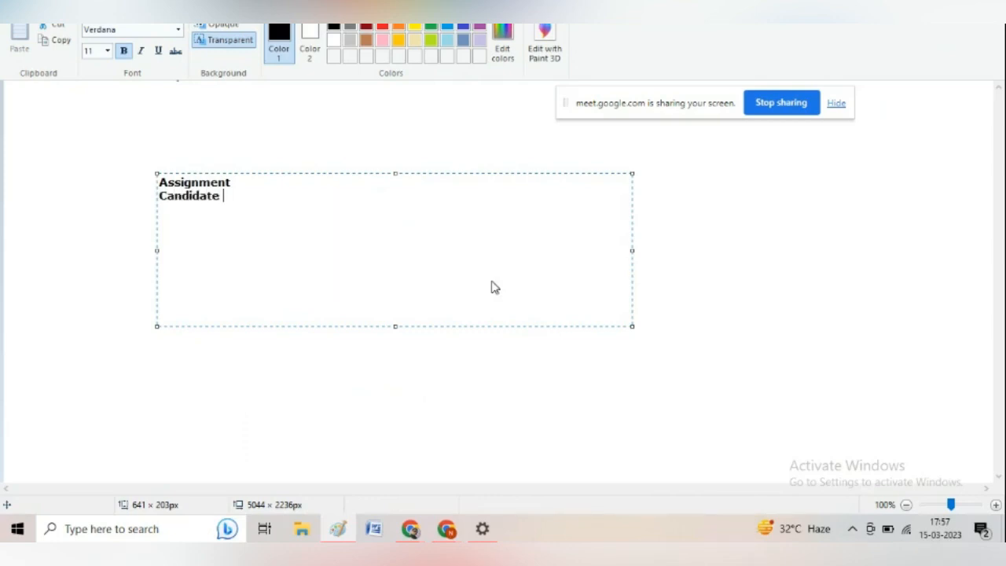